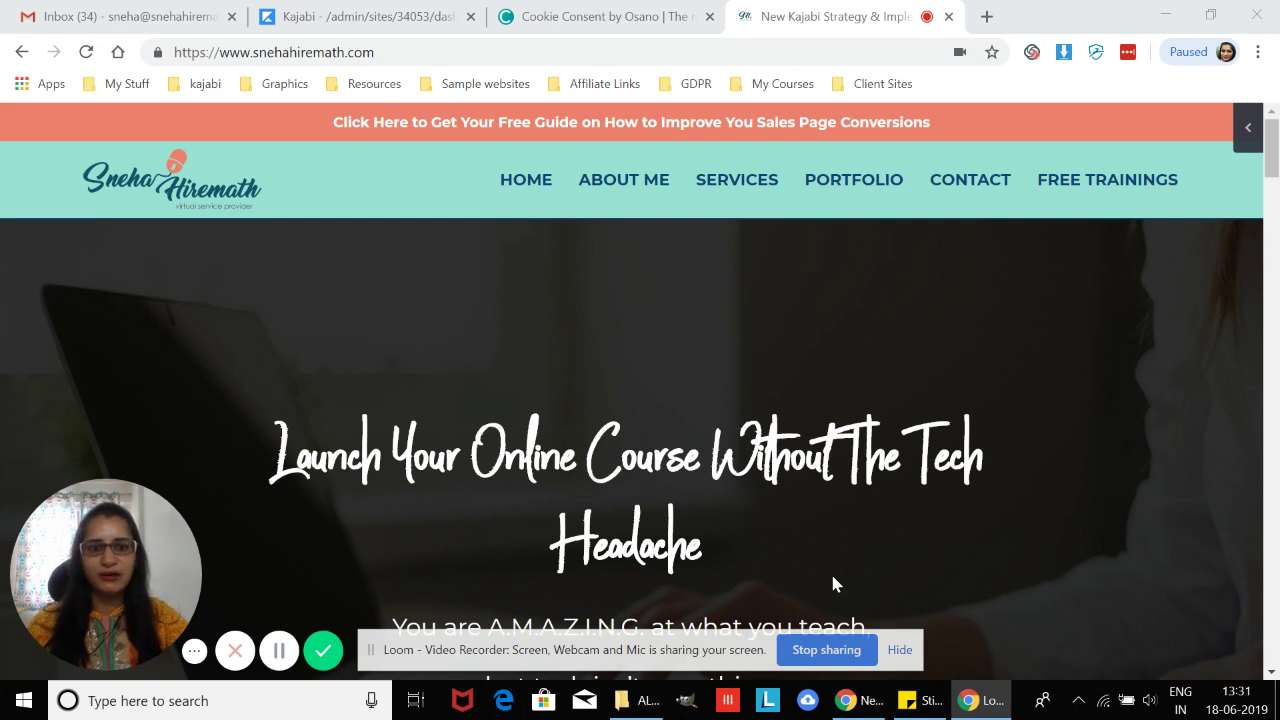
Step: Bring up the sticky note of saved links and brand colours and clear its selected link
left_click(918, 700)
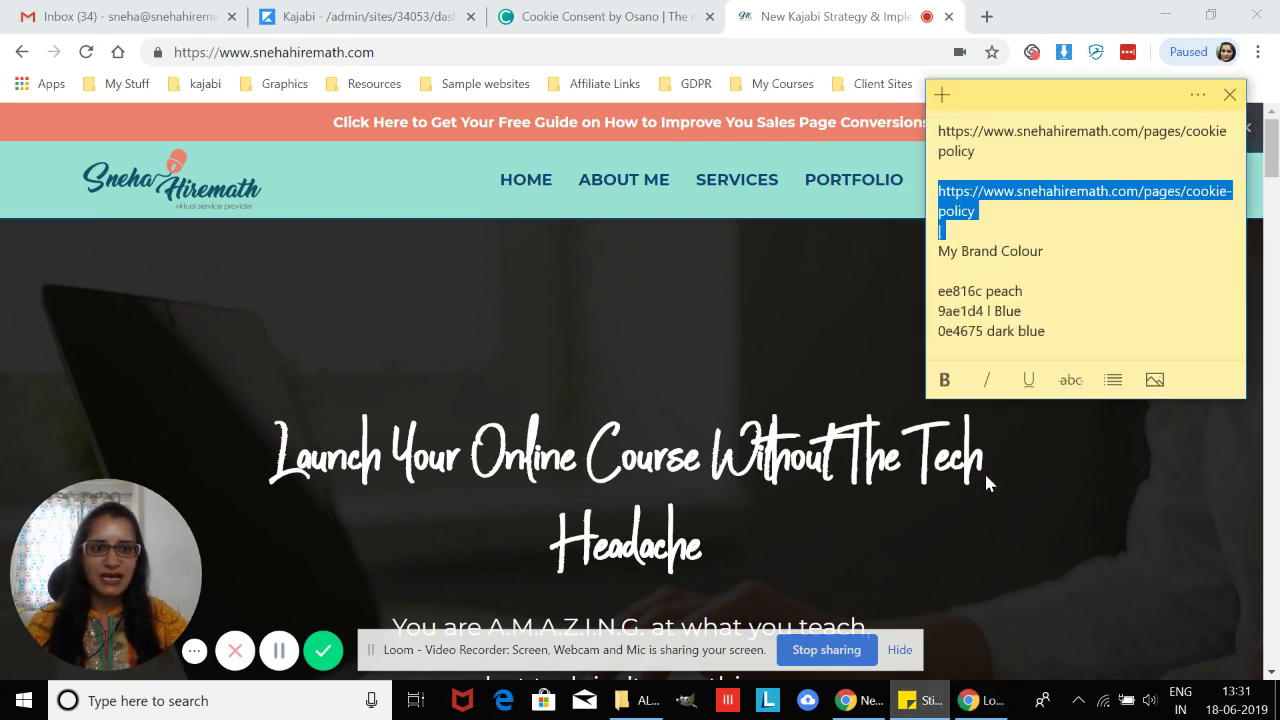
left_click(993, 212)
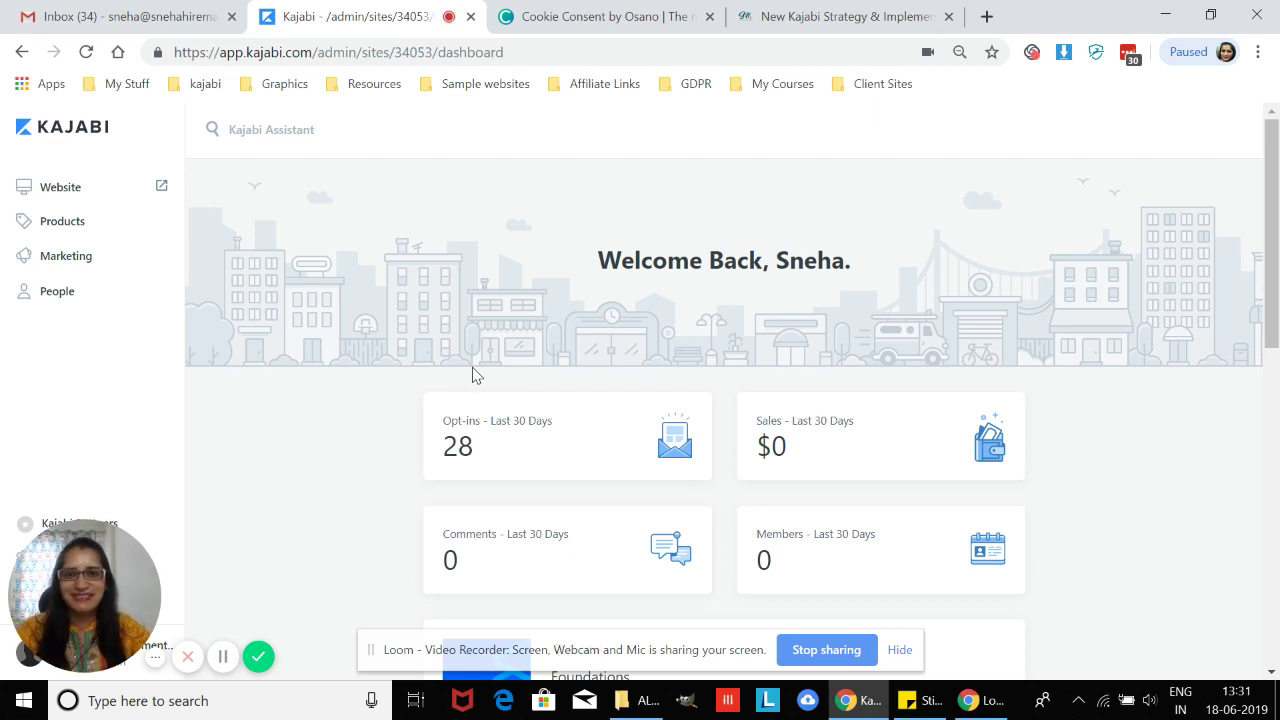
Step: Go to Kajabi Settings and open Static Pages, listing Privacy Policy, Terms and About Us
mouse_move(141, 549)
left_click_drag(141, 549, 158, 376)
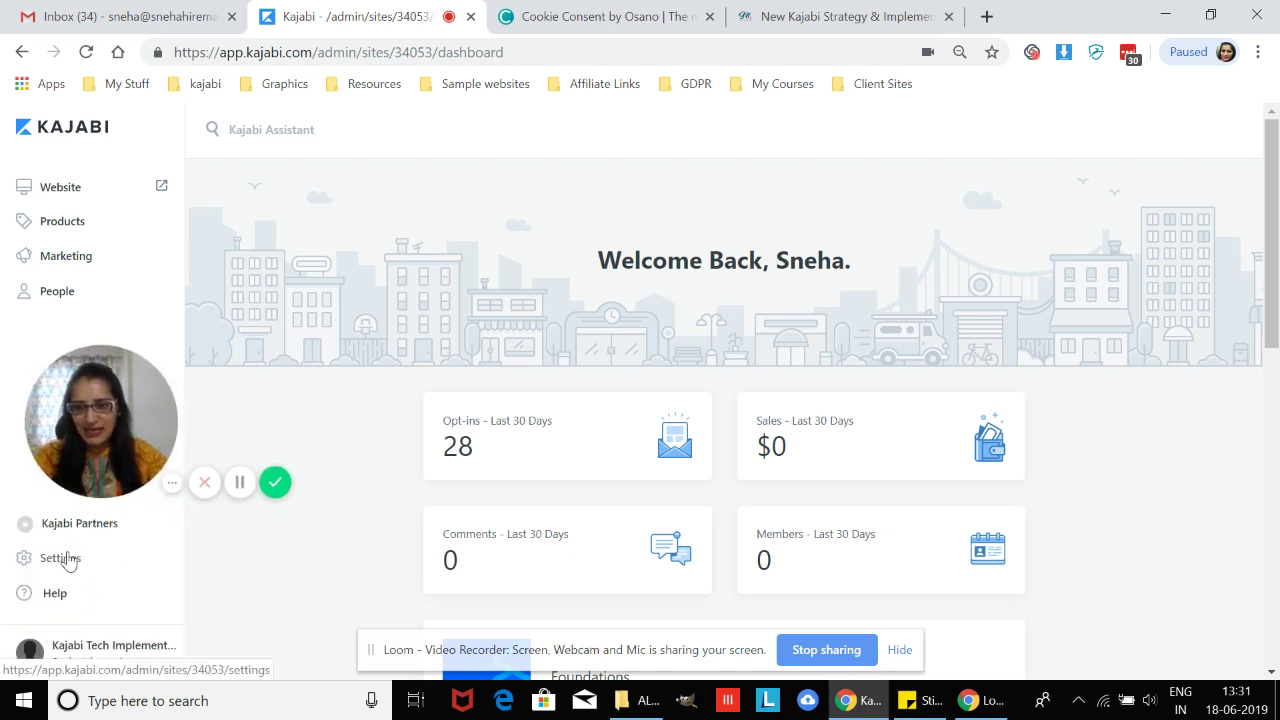
left_click(66, 562)
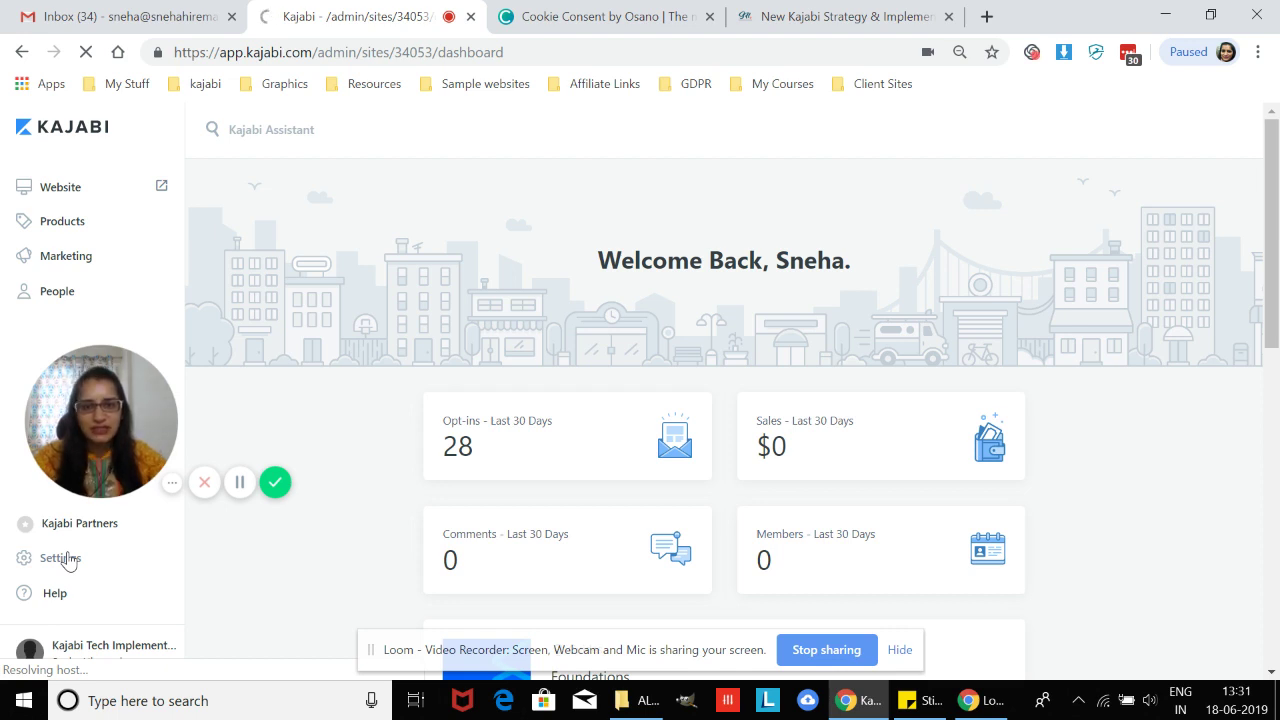
left_click(70, 560)
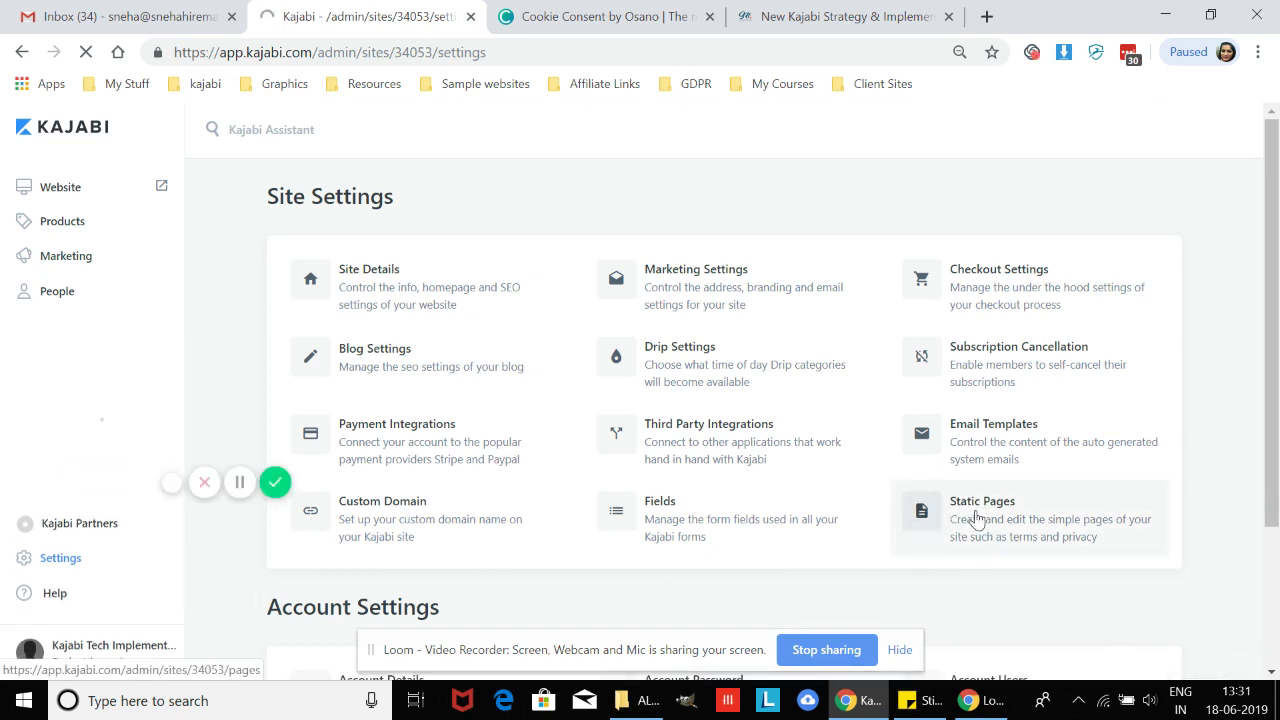
left_click(976, 517)
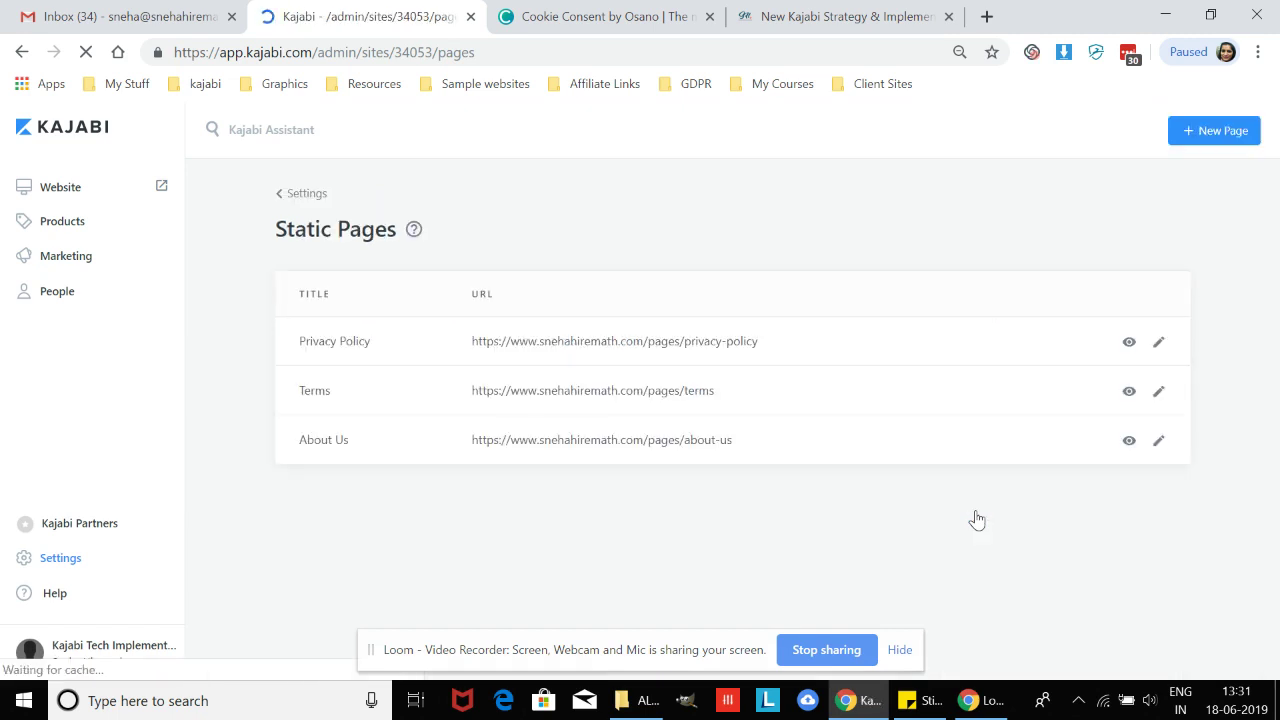
Step: Create and save a static page titled 'cookie Policy' with placeholder text, in the Footer link list
left_click(1215, 136)
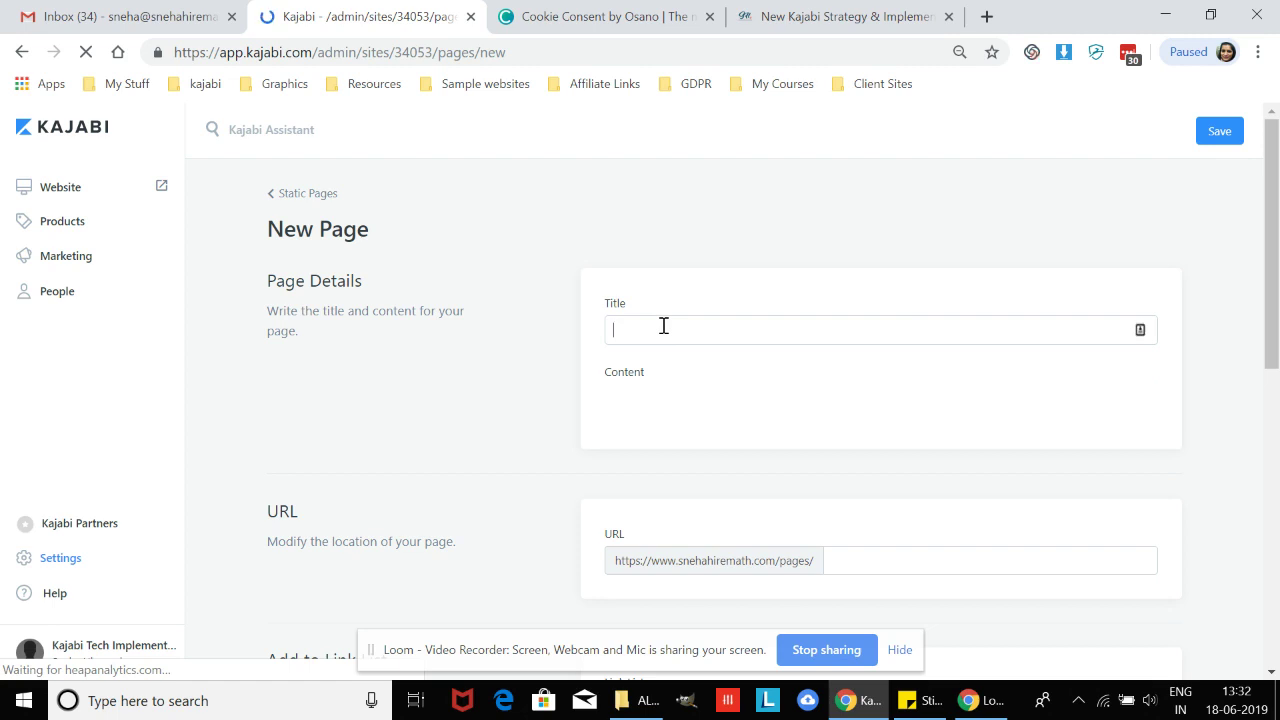
type("c")
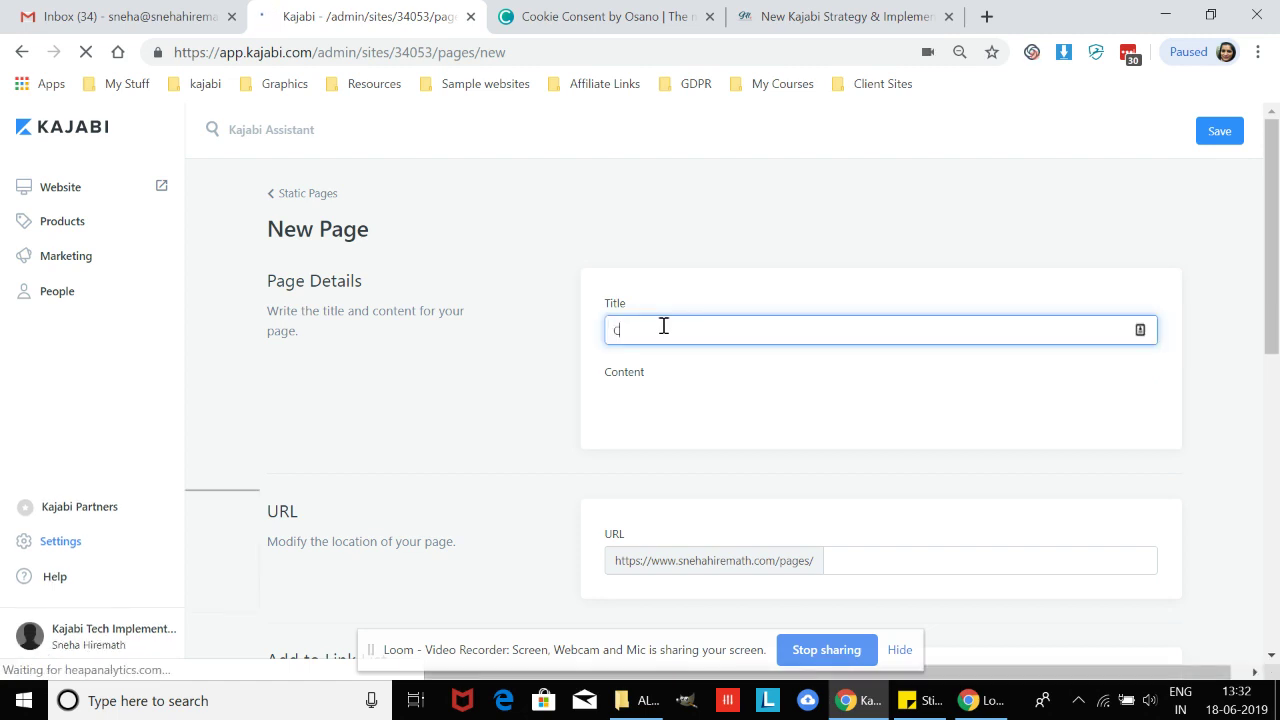
type("ookie P")
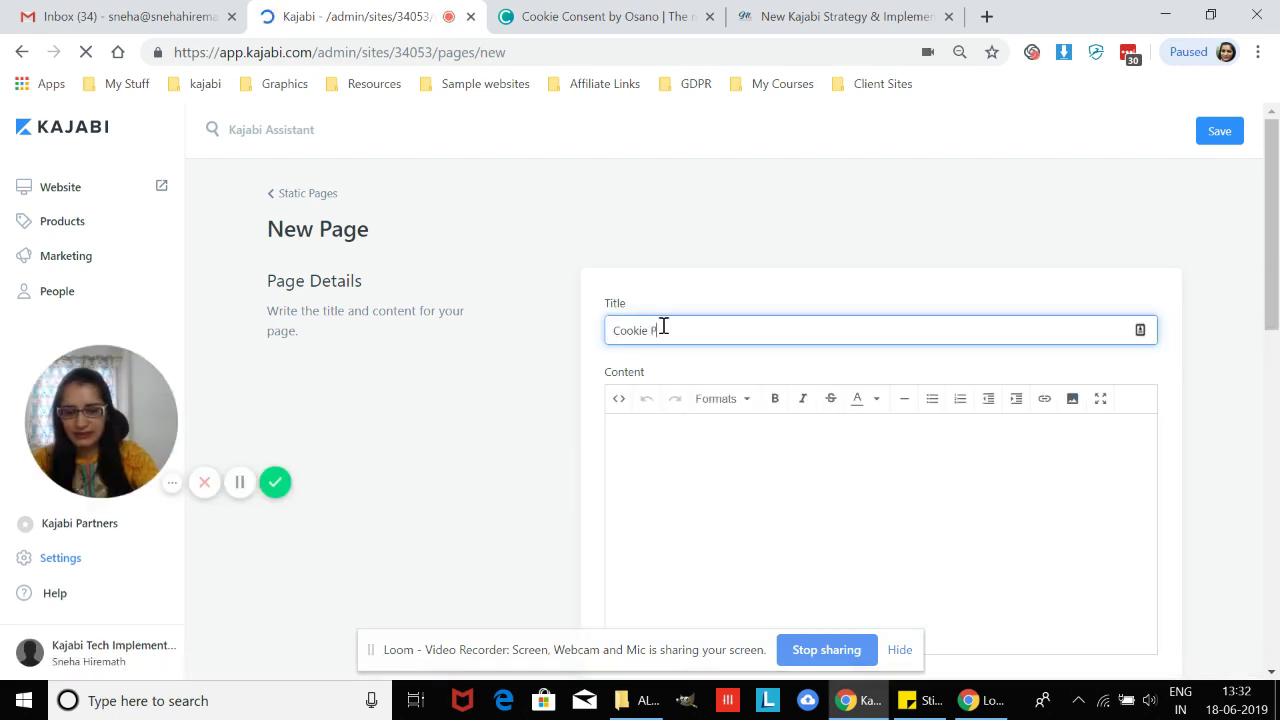
type("olic")
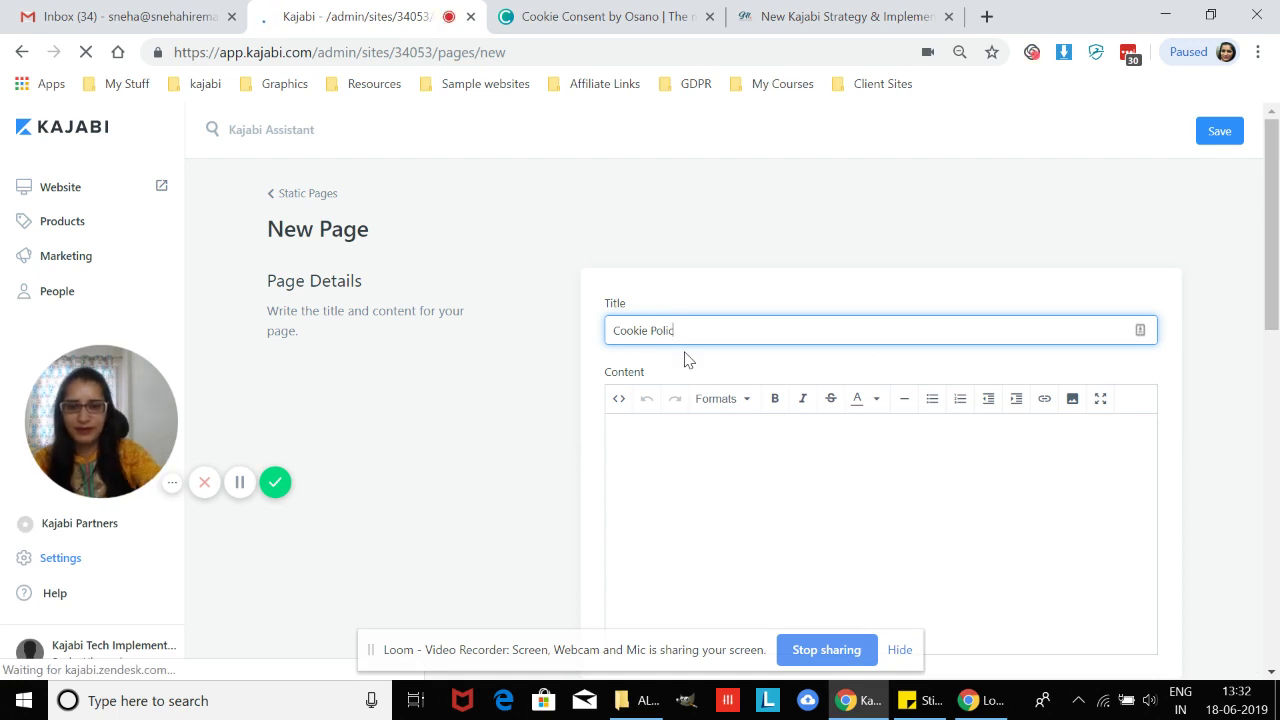
type("y")
left_click(693, 452)
type("text")
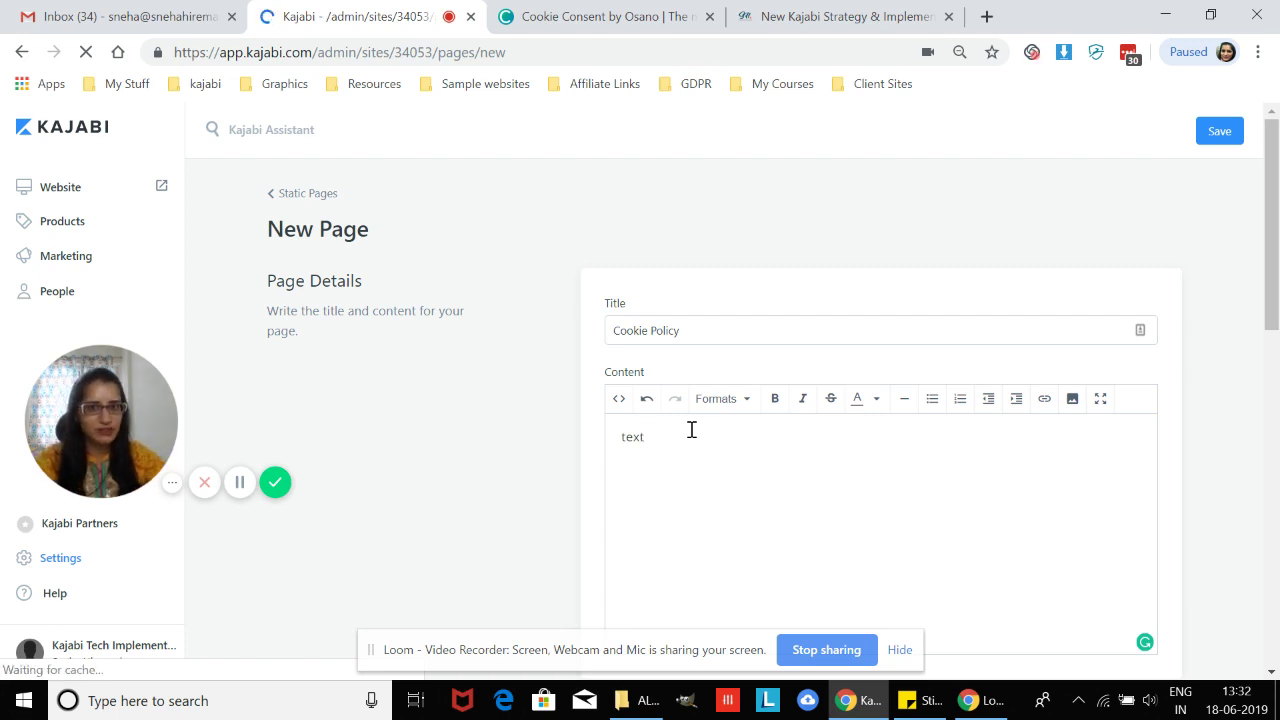
scroll(806, 511, "down", 4)
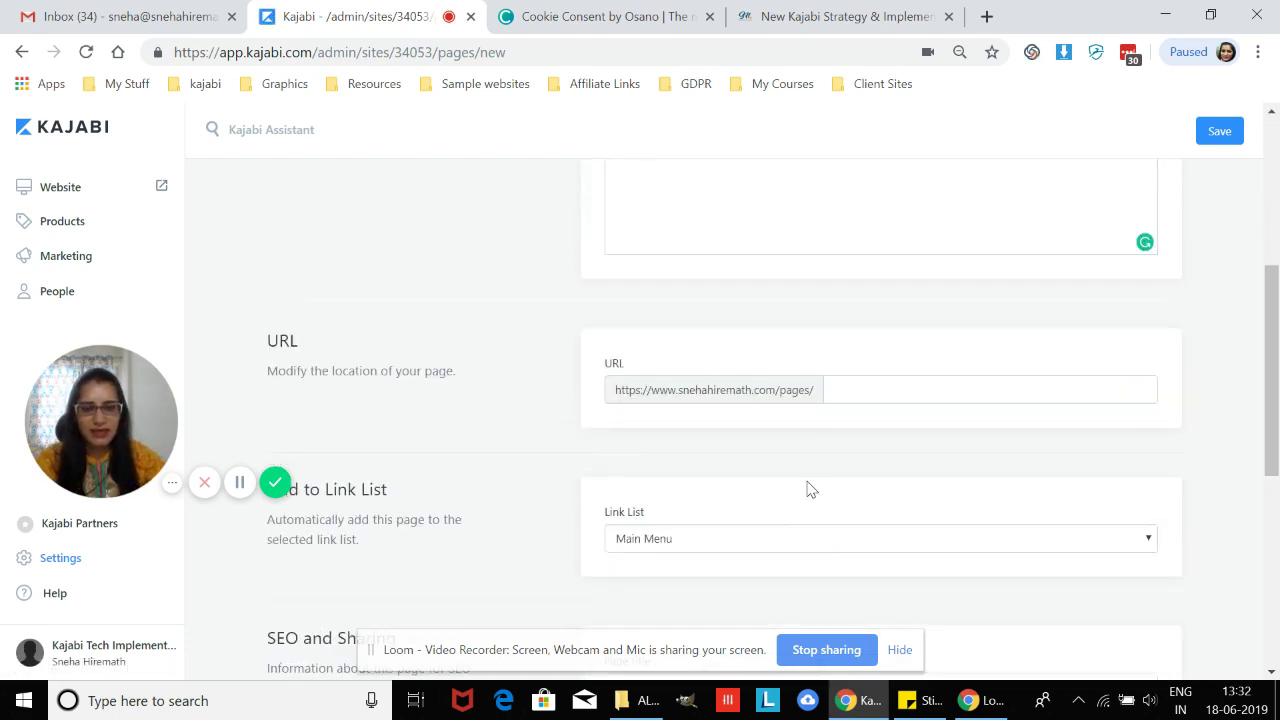
scroll(810, 489, "down", 2)
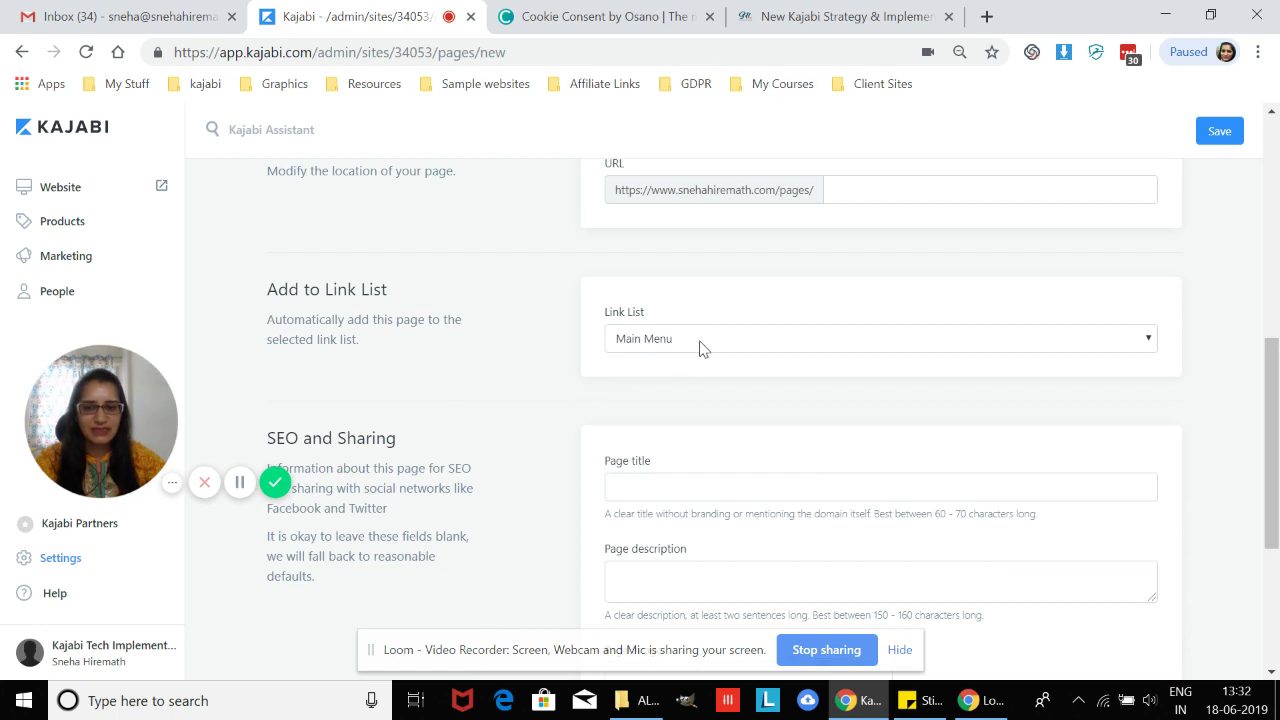
left_click(700, 346)
left_click(656, 390)
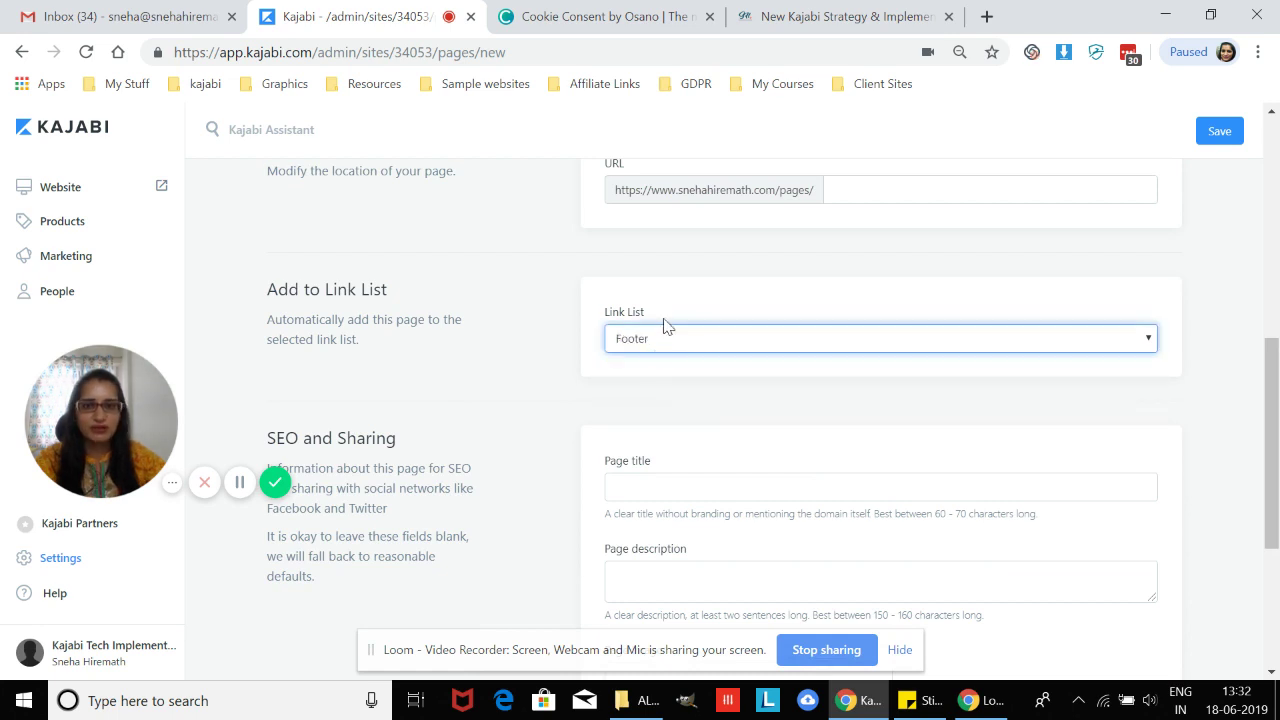
left_click(1235, 138)
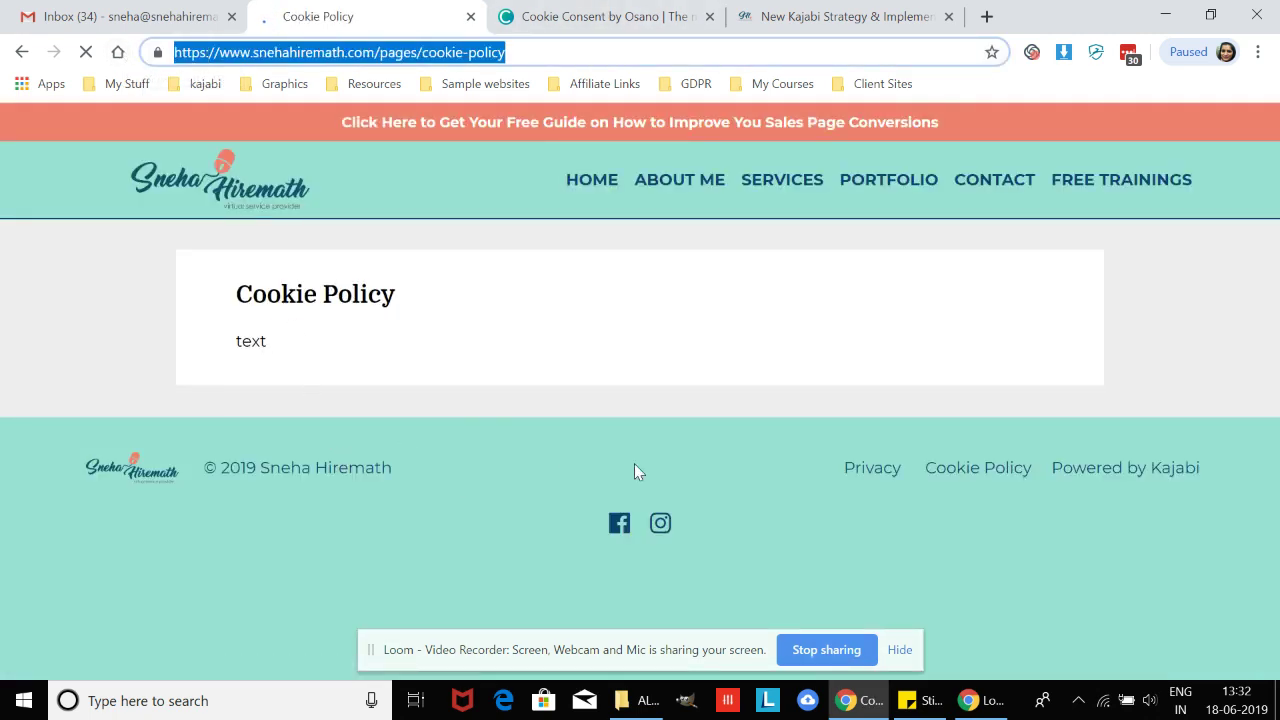
Step: Copy the live Cookie Policy page URL and paste it on its own line in the sticky note
key("ctrl+c")
left_click(920, 700)
key("ctrl+v")
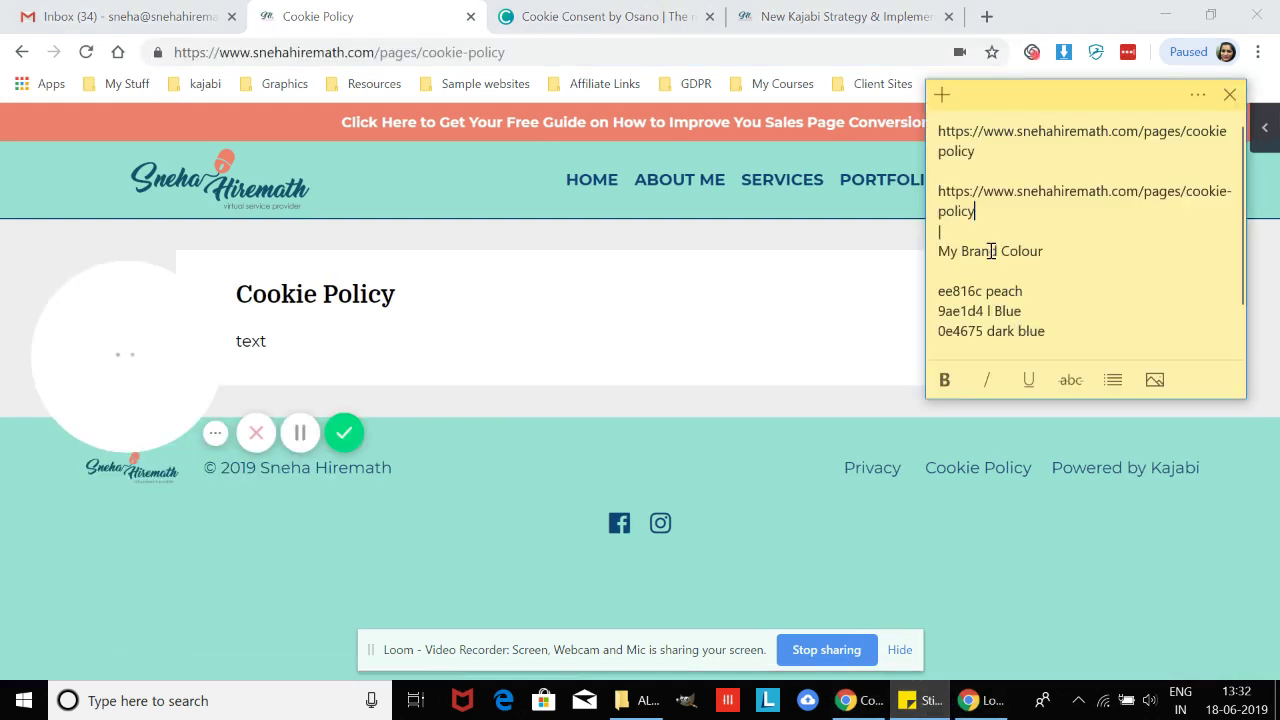
key("ctrl+v")
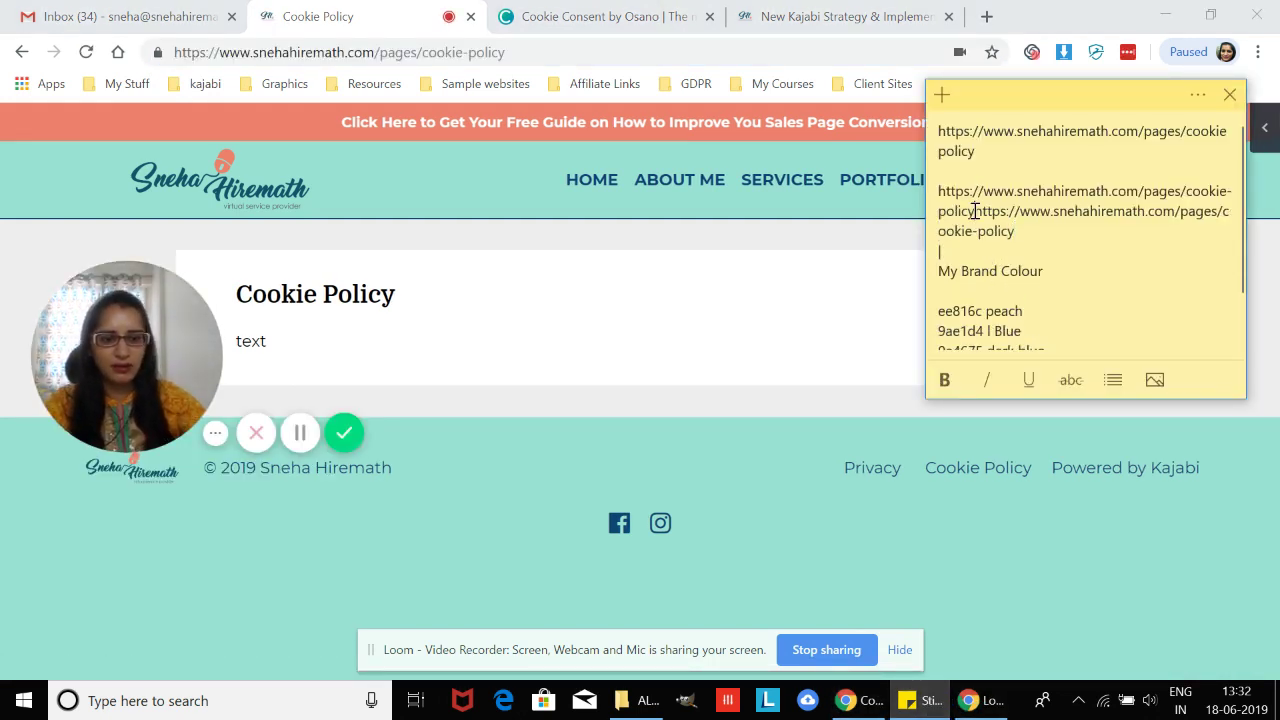
left_click(975, 211)
key("Return")
key("Return")
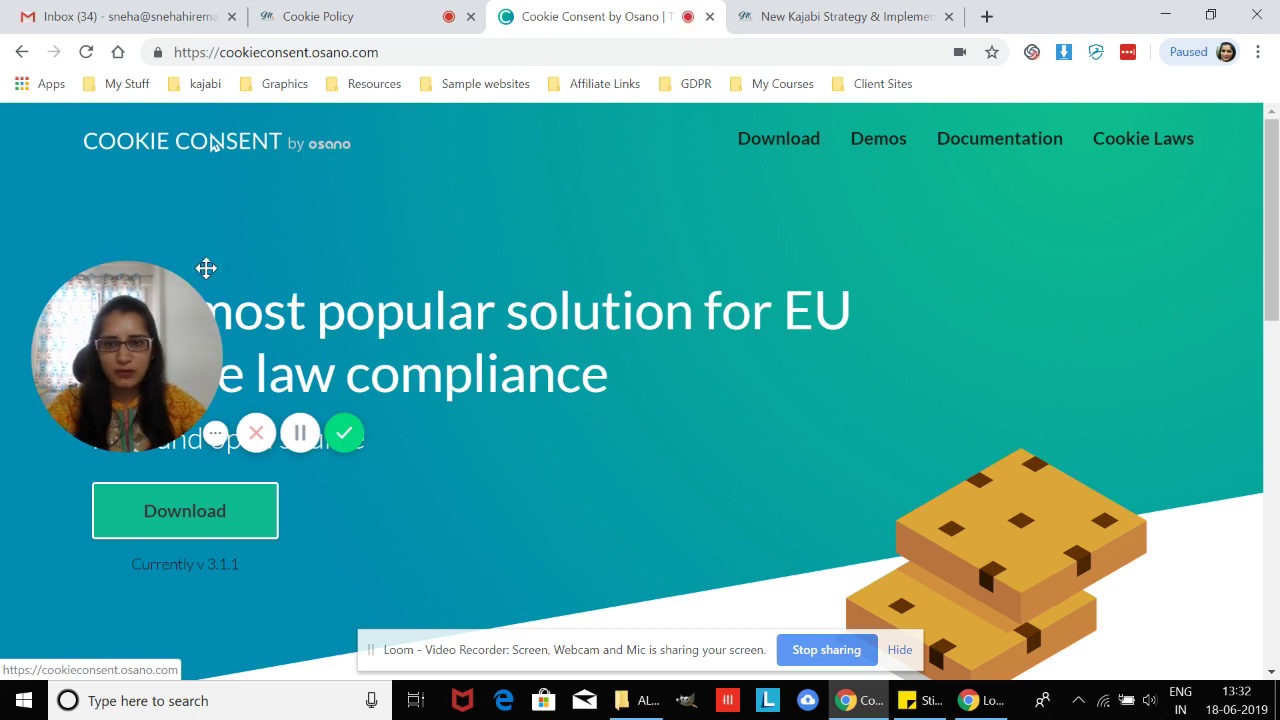
Step: Open the Download Cookie Consent configurator on the Osano website
left_click_drag(143, 290, 150, 500)
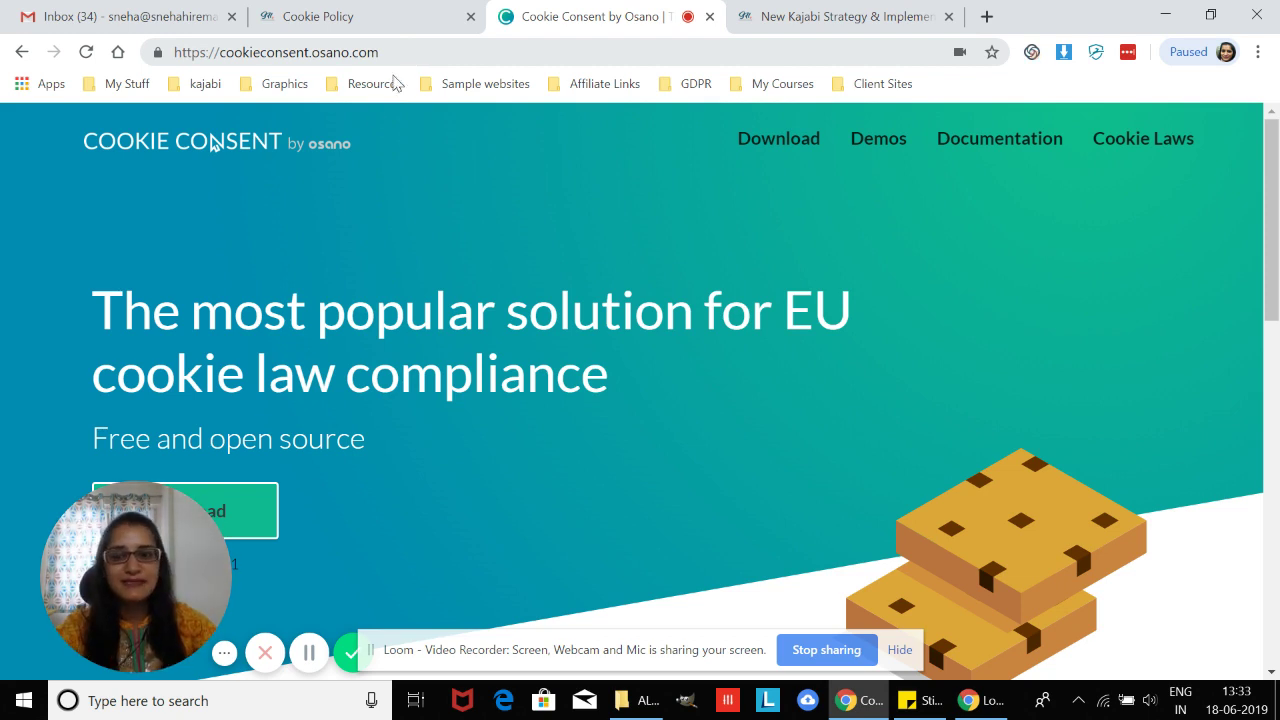
left_click(247, 527)
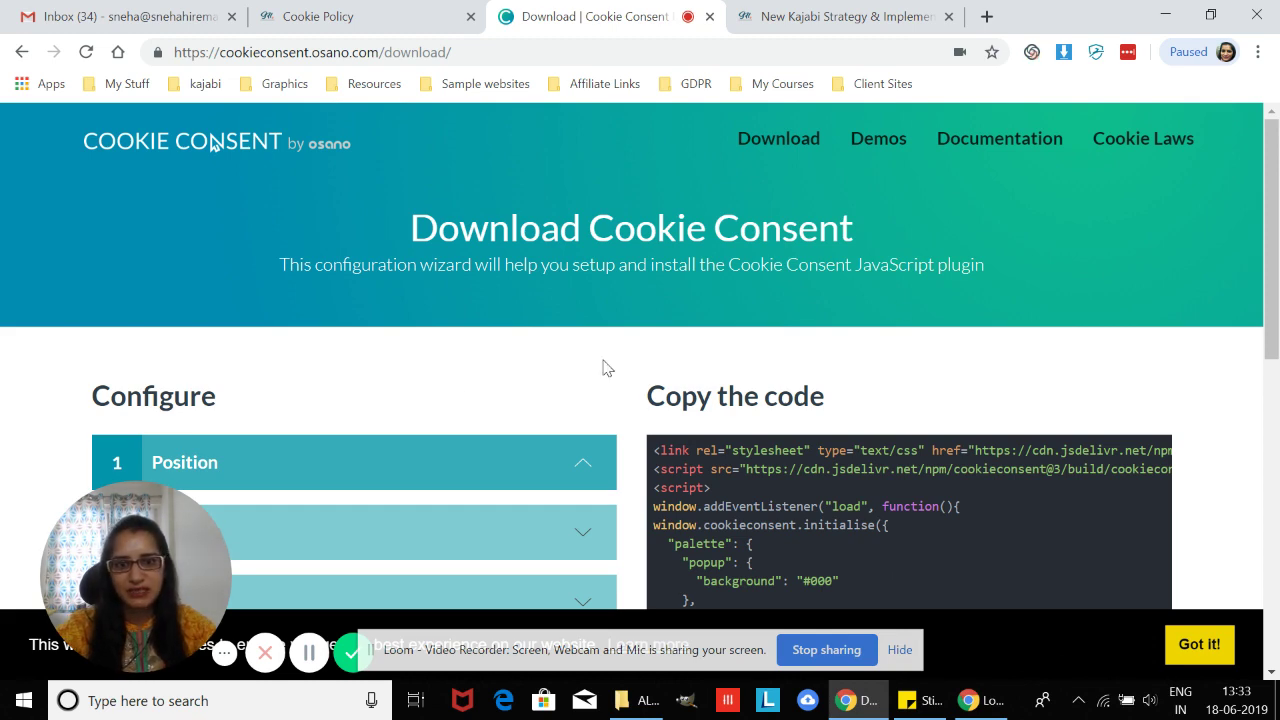
Step: Expand the banner Position and Layout options, leaving the Block layout selected
scroll(378, 360, "down", 2)
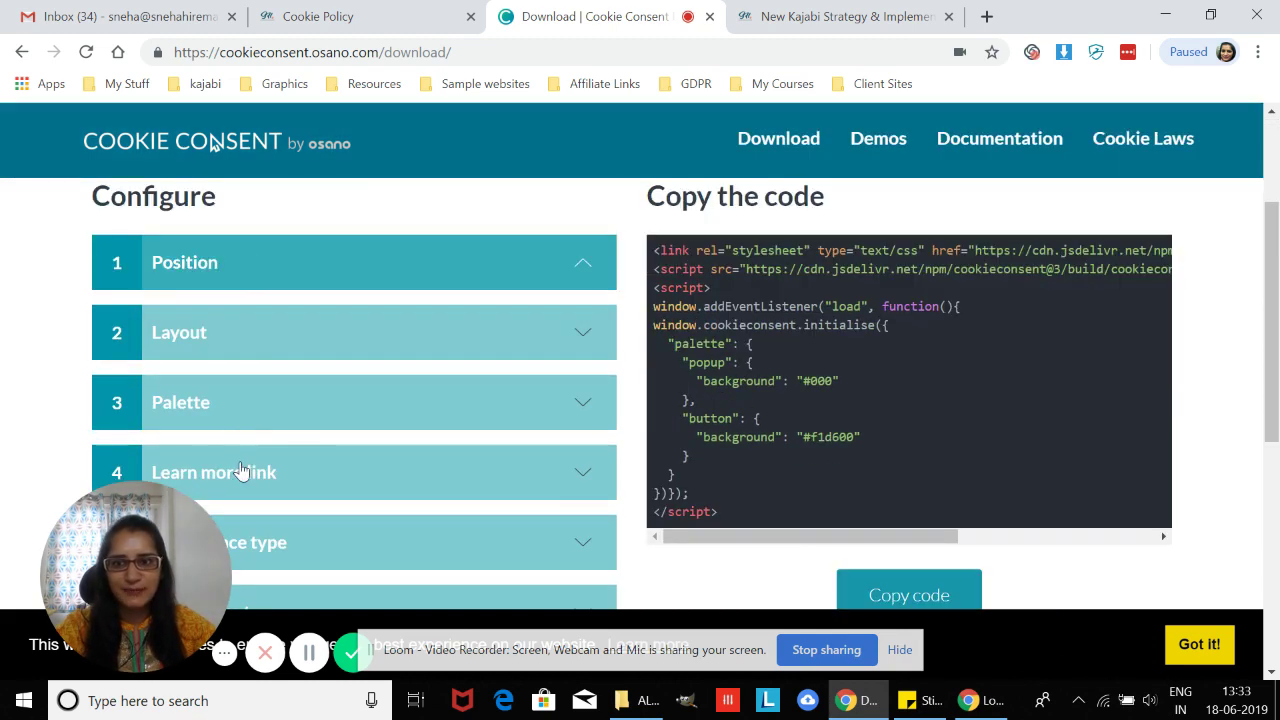
left_click(582, 268)
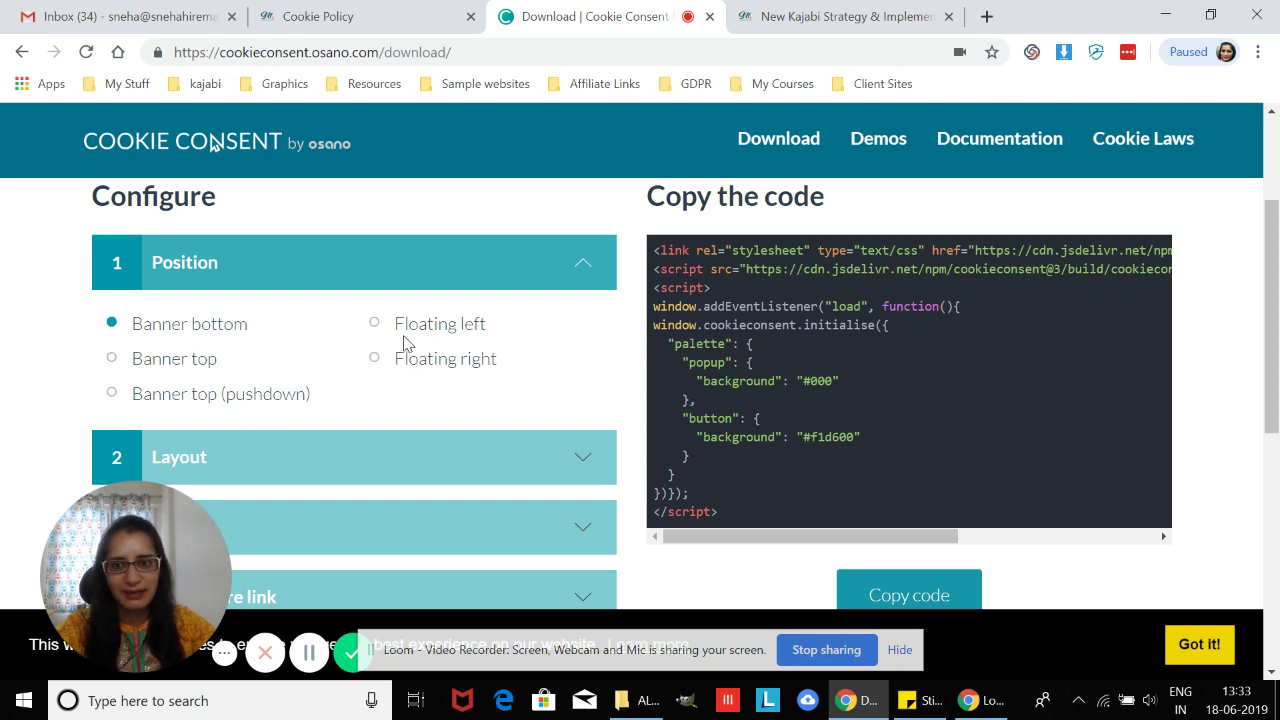
scroll(405, 343, "down", 1)
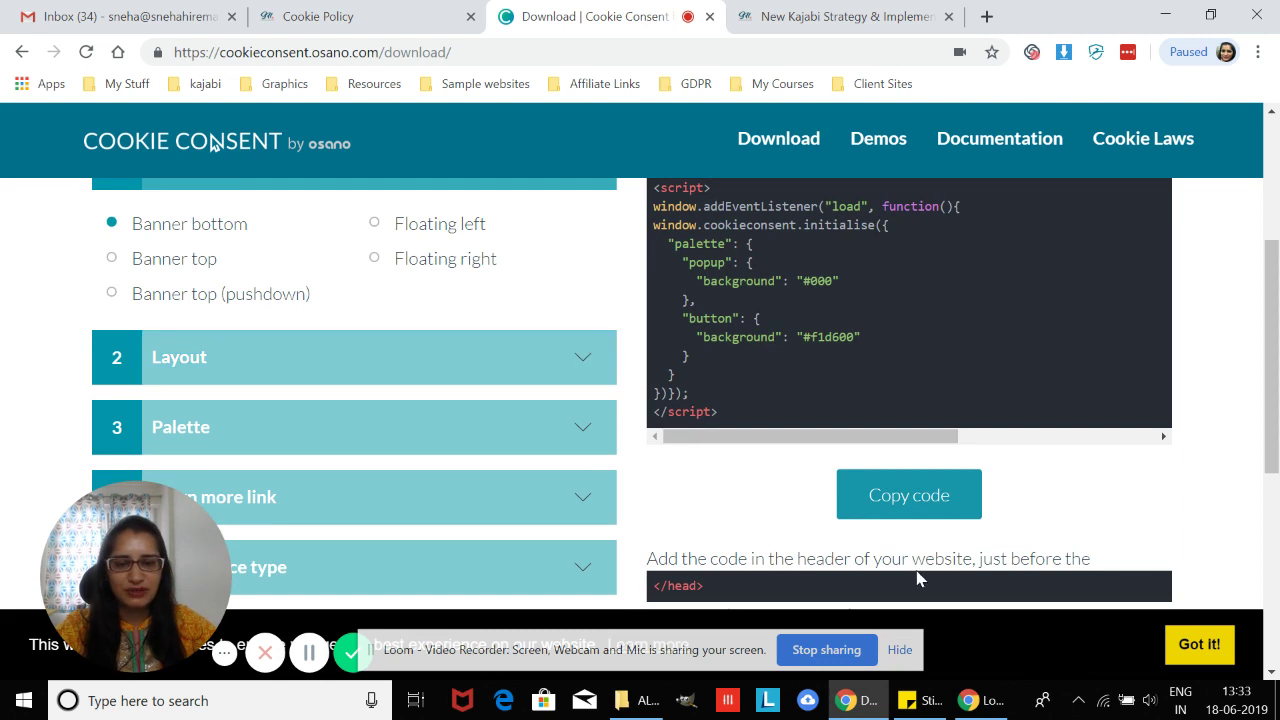
left_click(584, 362)
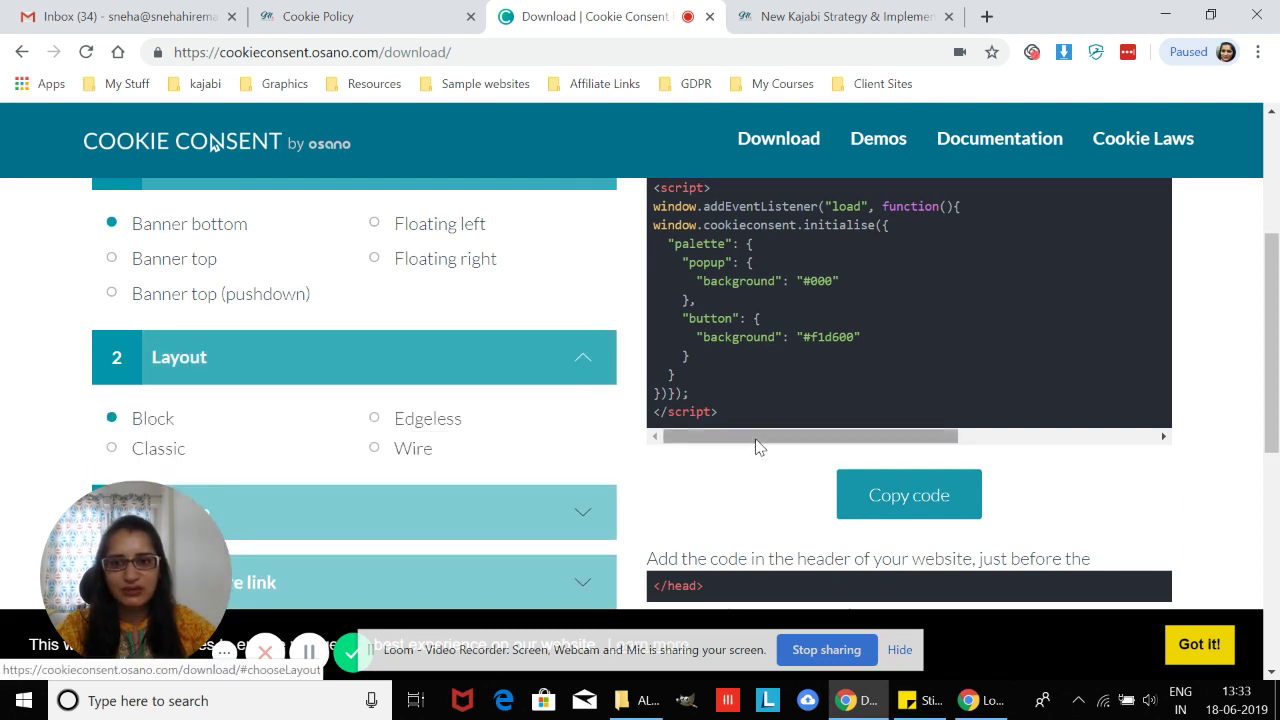
scroll(757, 447, "down", 1)
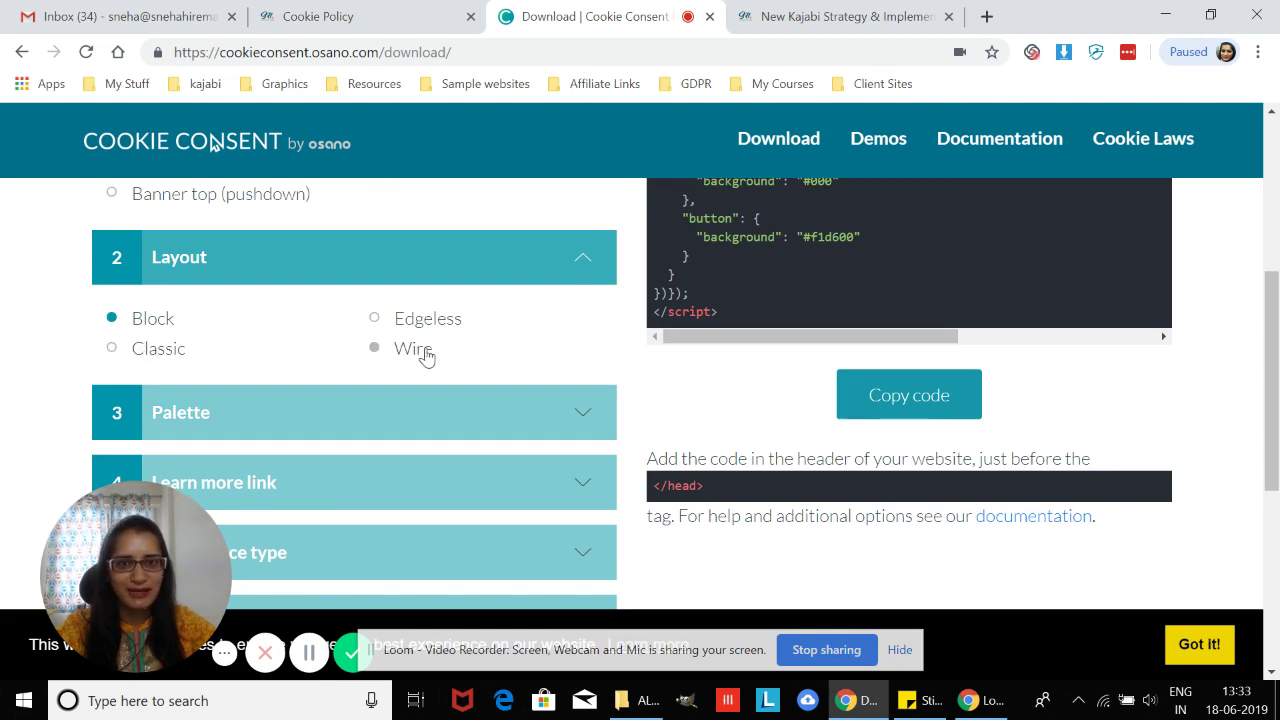
scroll(360, 475, "down", 1)
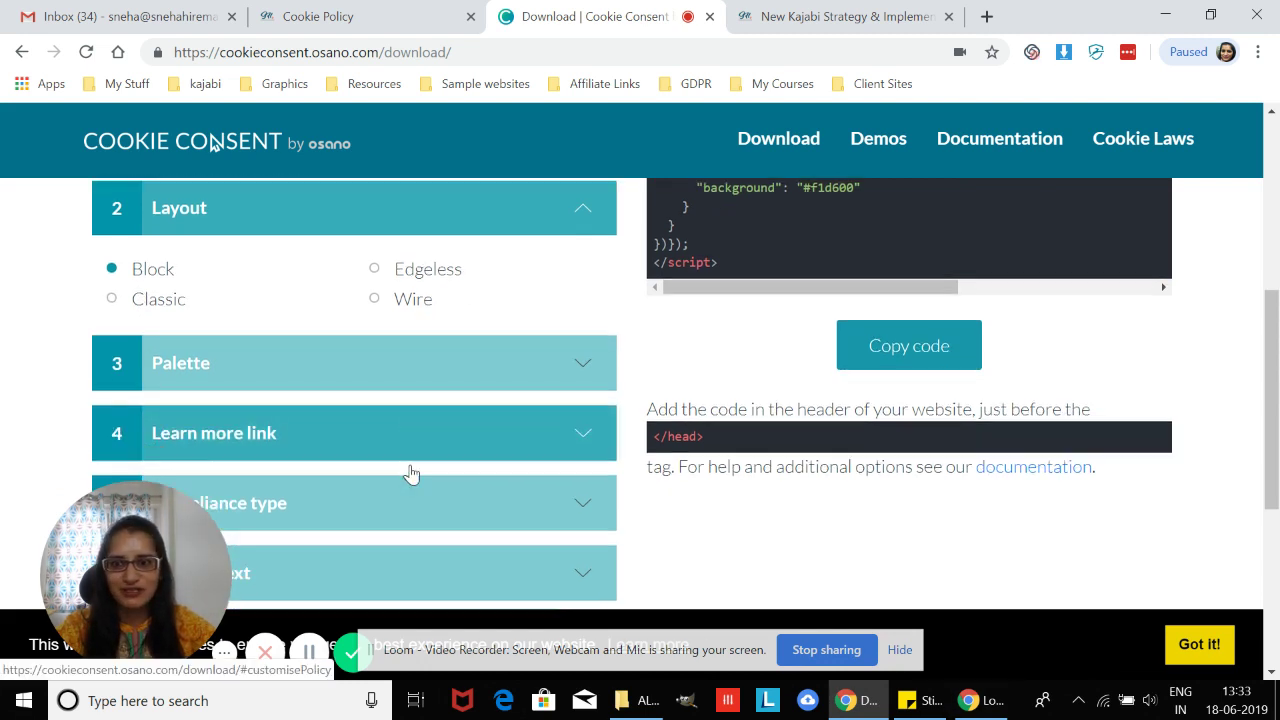
Step: Expand Palette and set the custom banner colour to #9ae1d4, copied from the sticky note
left_click(581, 320)
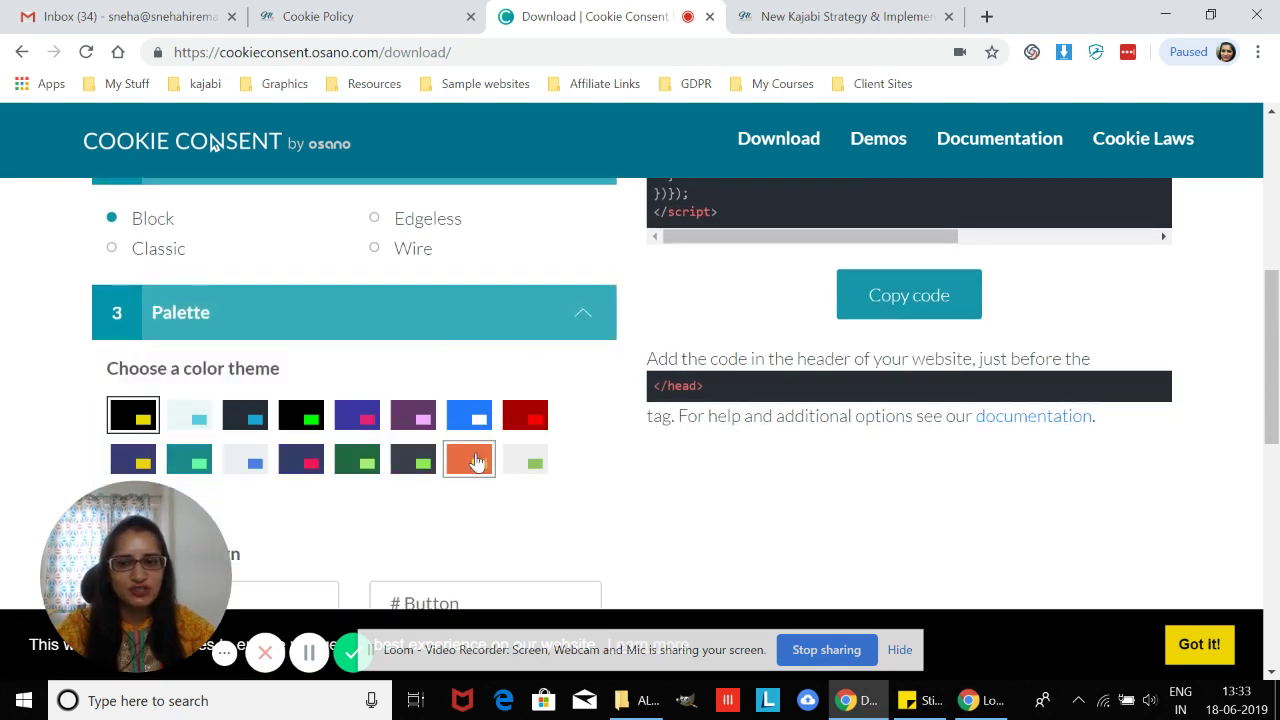
scroll(475, 460, "down", 1)
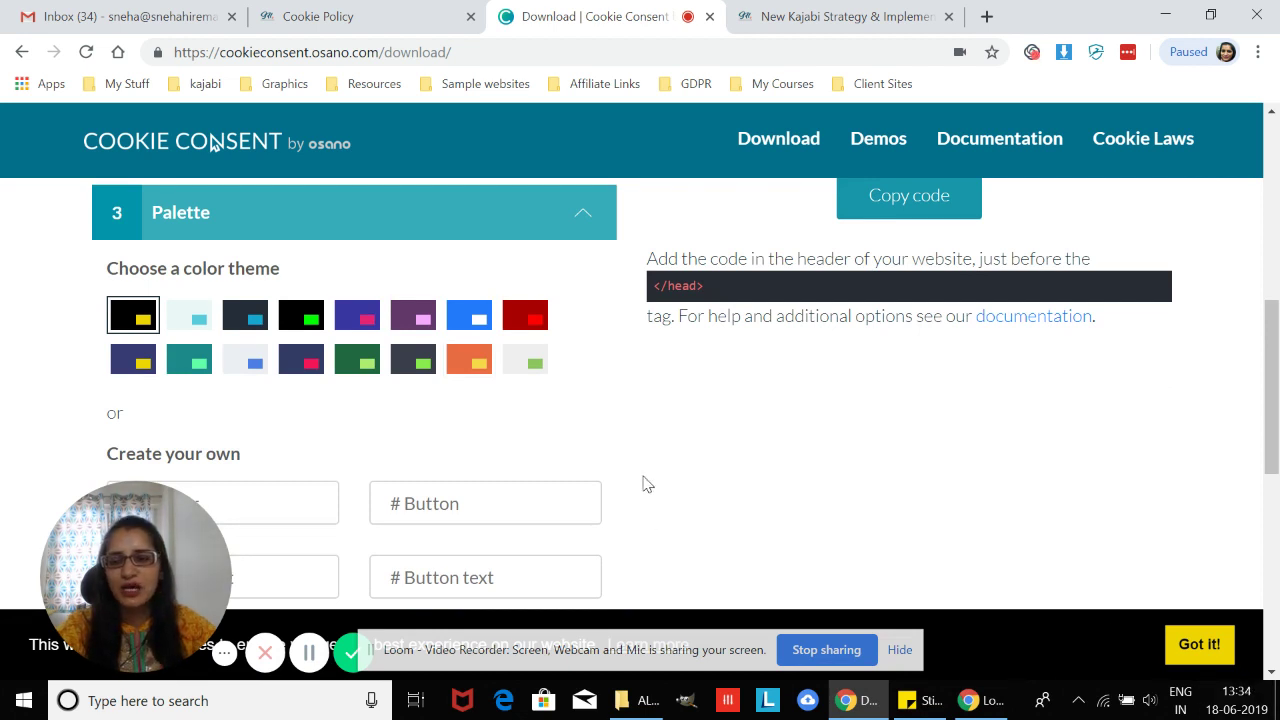
scroll(645, 484, "down", 2)
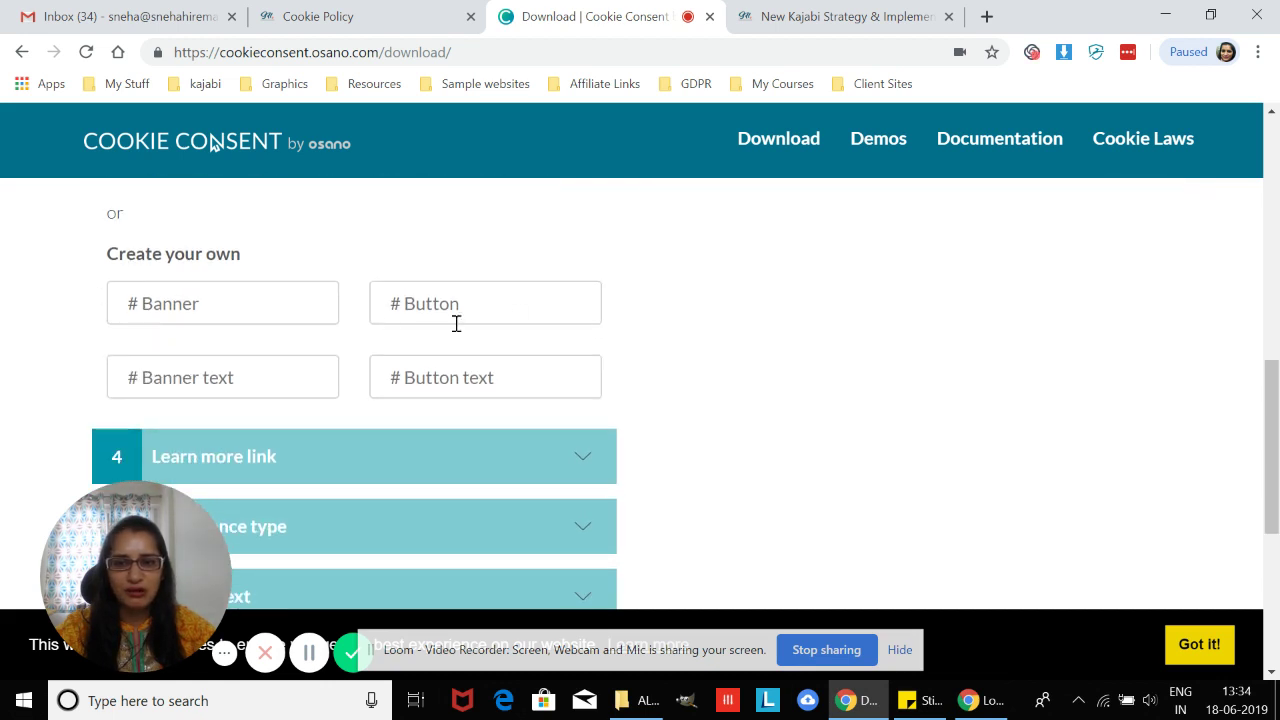
left_click(920, 698)
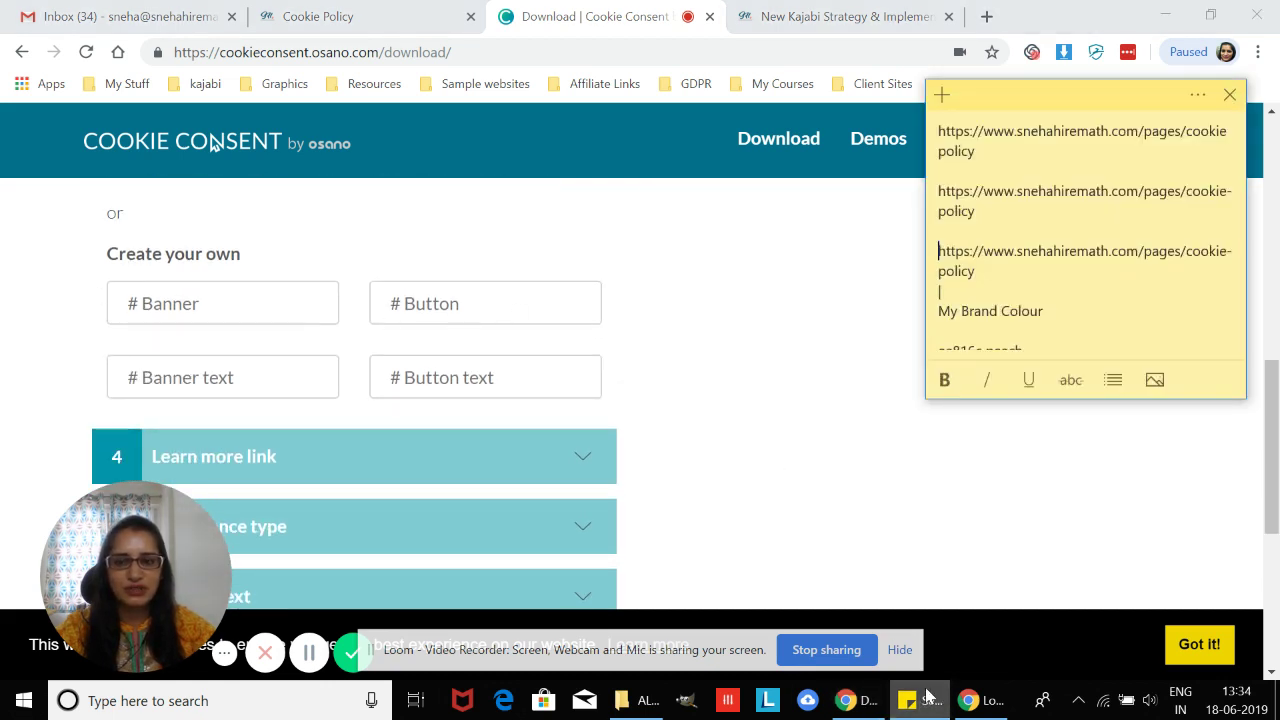
scroll(1073, 272, "down", 1)
scroll(1073, 272, "down", 1)
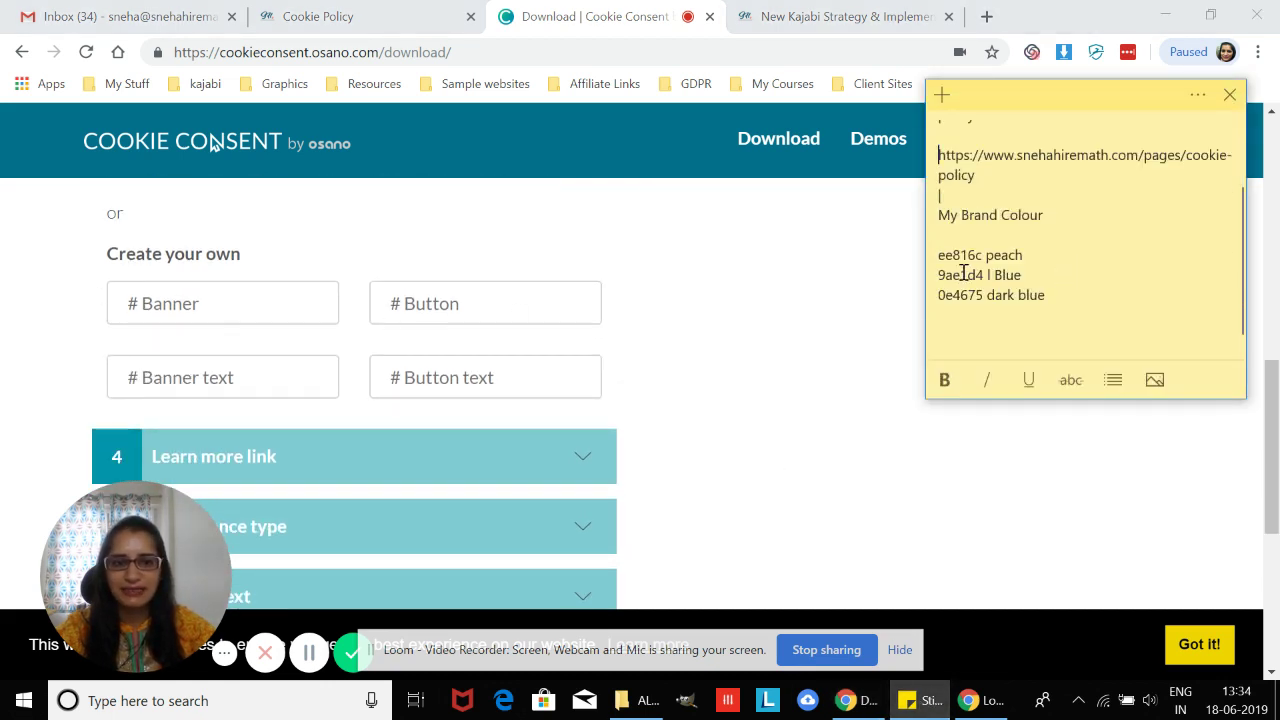
left_click_drag(984, 274, 927, 270)
key("ctrl+c")
left_click(260, 296)
key("ctrl+v")
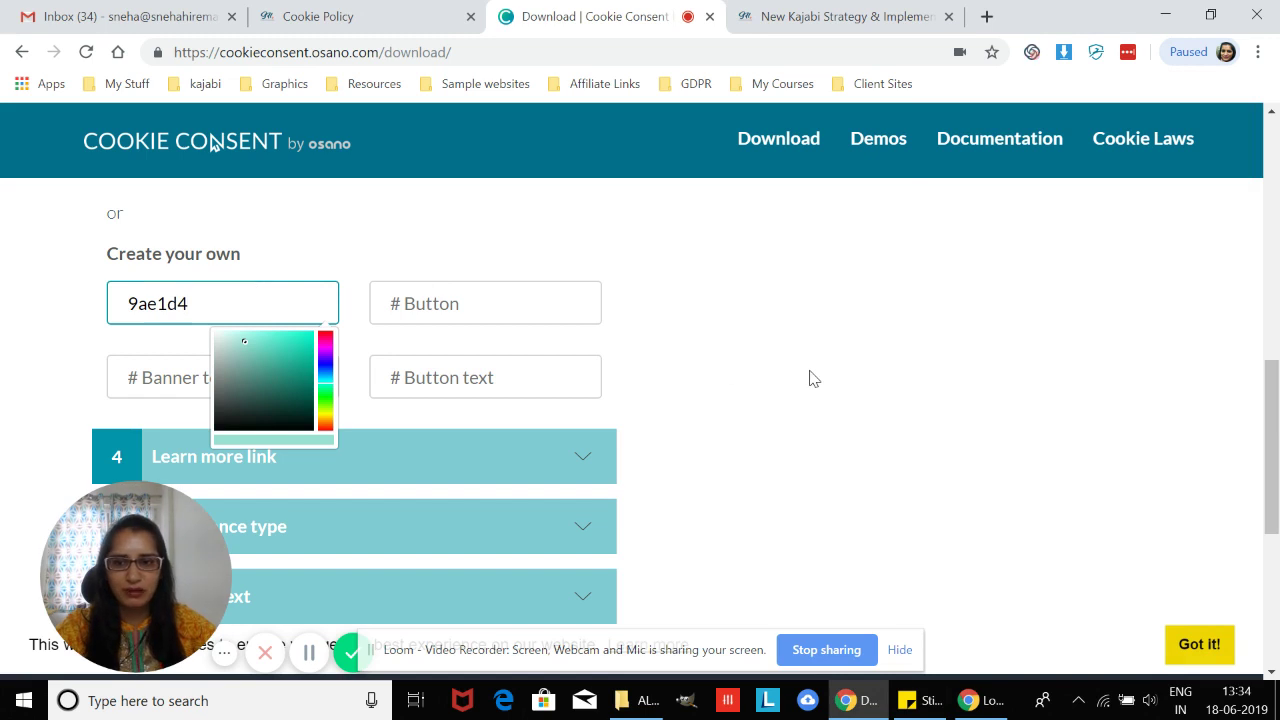
left_click(810, 378)
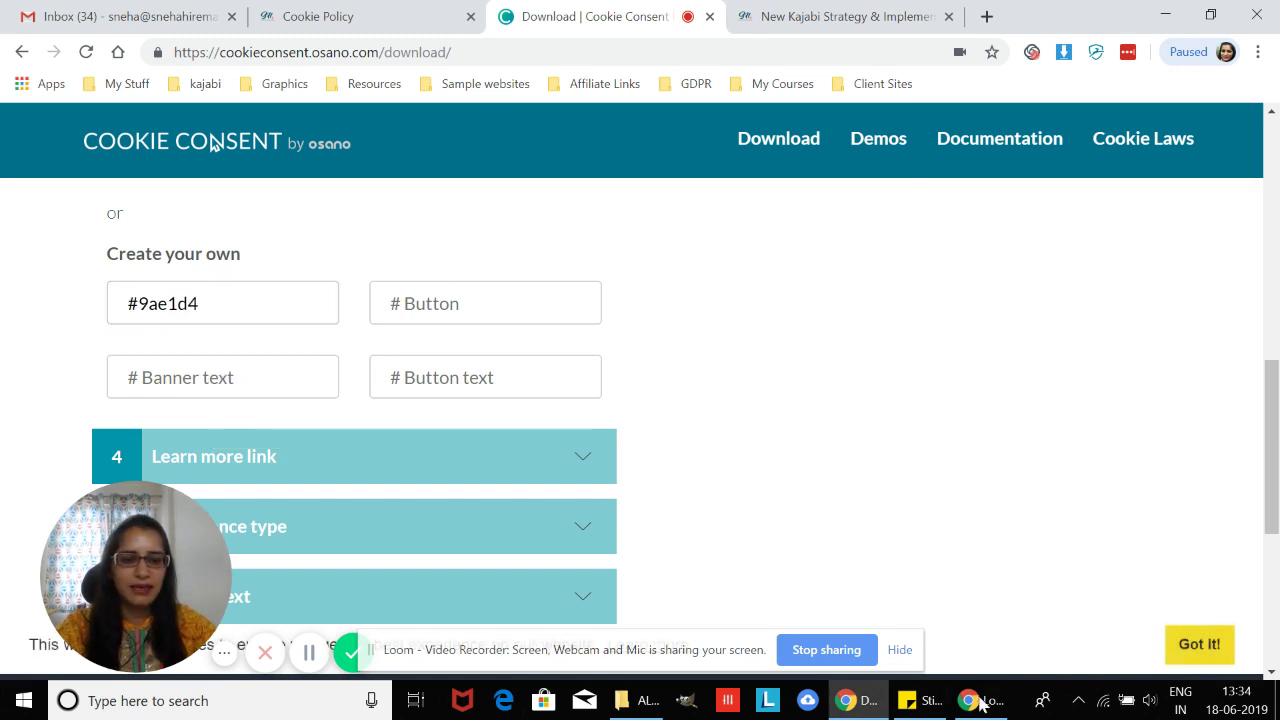
Step: Set the custom button colour to #ee816c from the note, then open the banner text colour
left_click(920, 700)
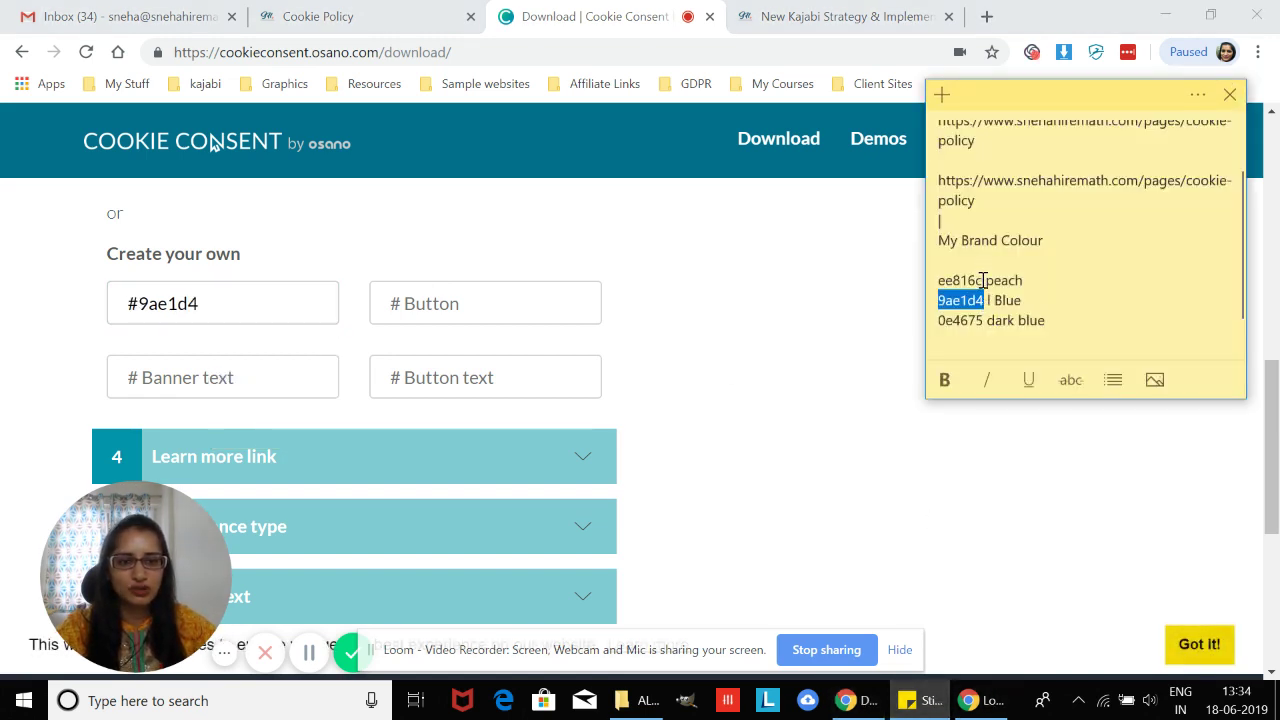
left_click_drag(983, 280, 932, 283)
key("ctrl+c")
left_click(531, 303)
key("ctrl+v")
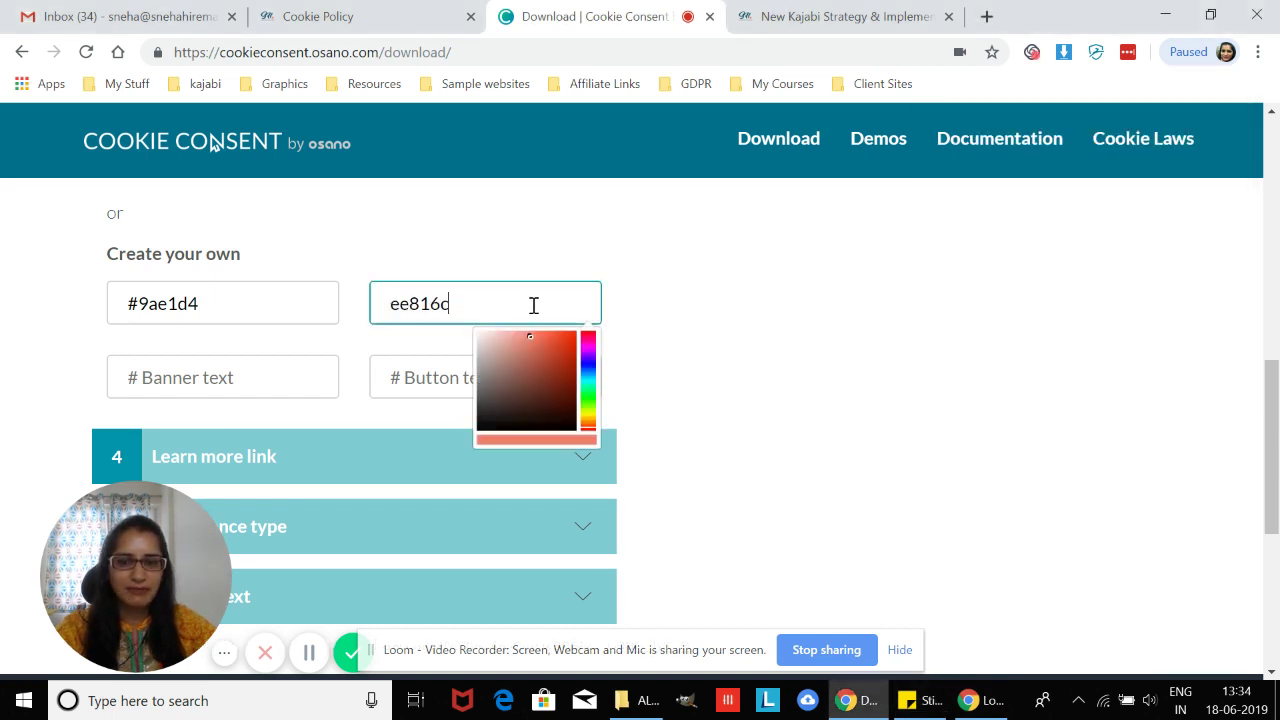
left_click(883, 366)
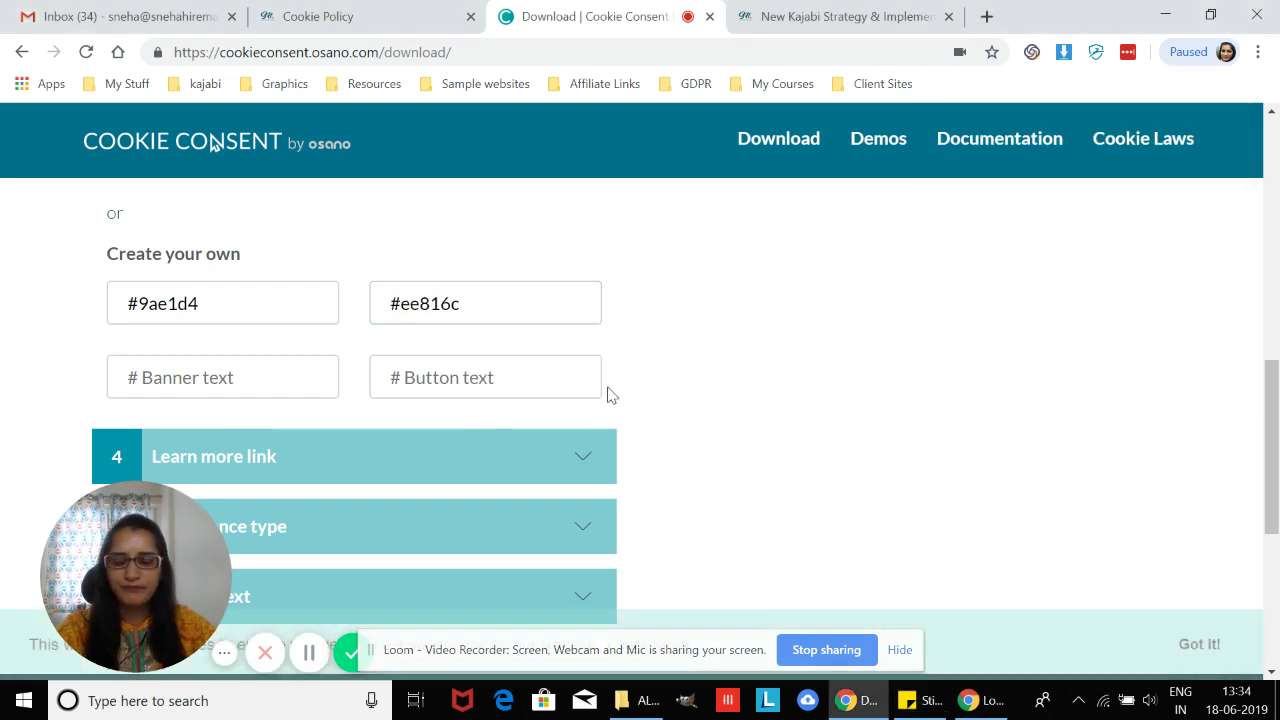
left_click(279, 376)
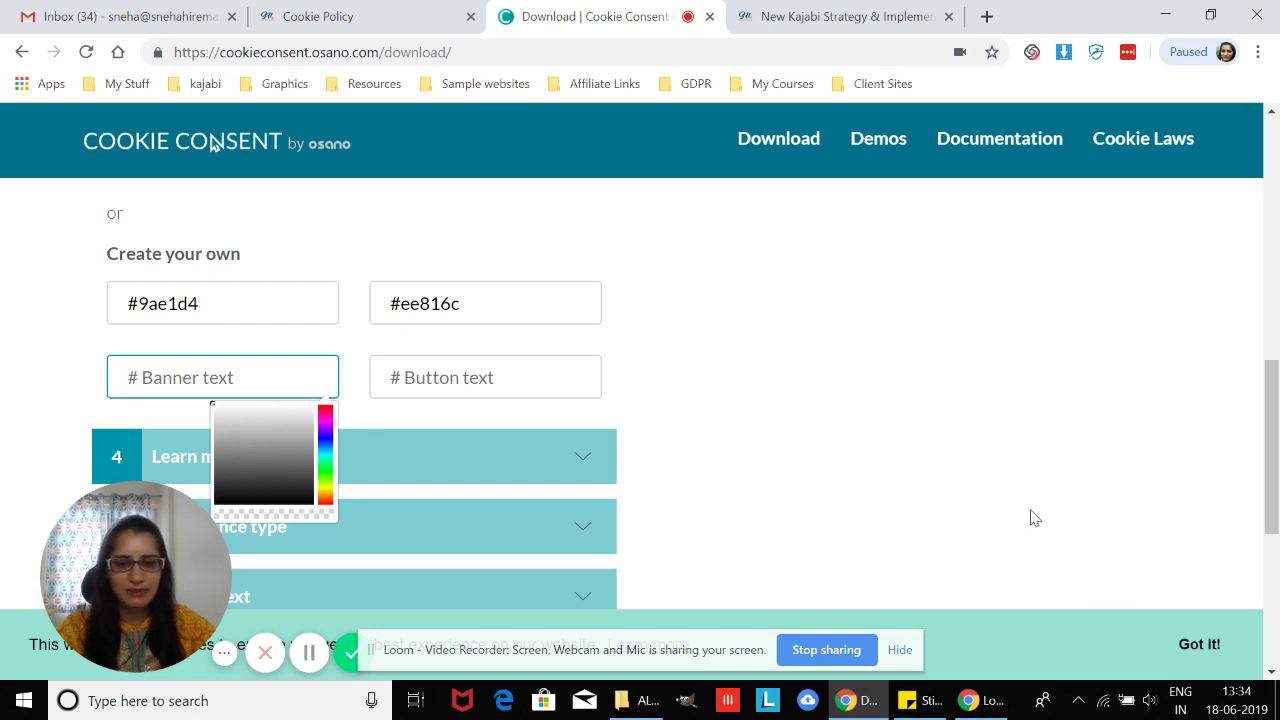
scroll(970, 498, "down", 2)
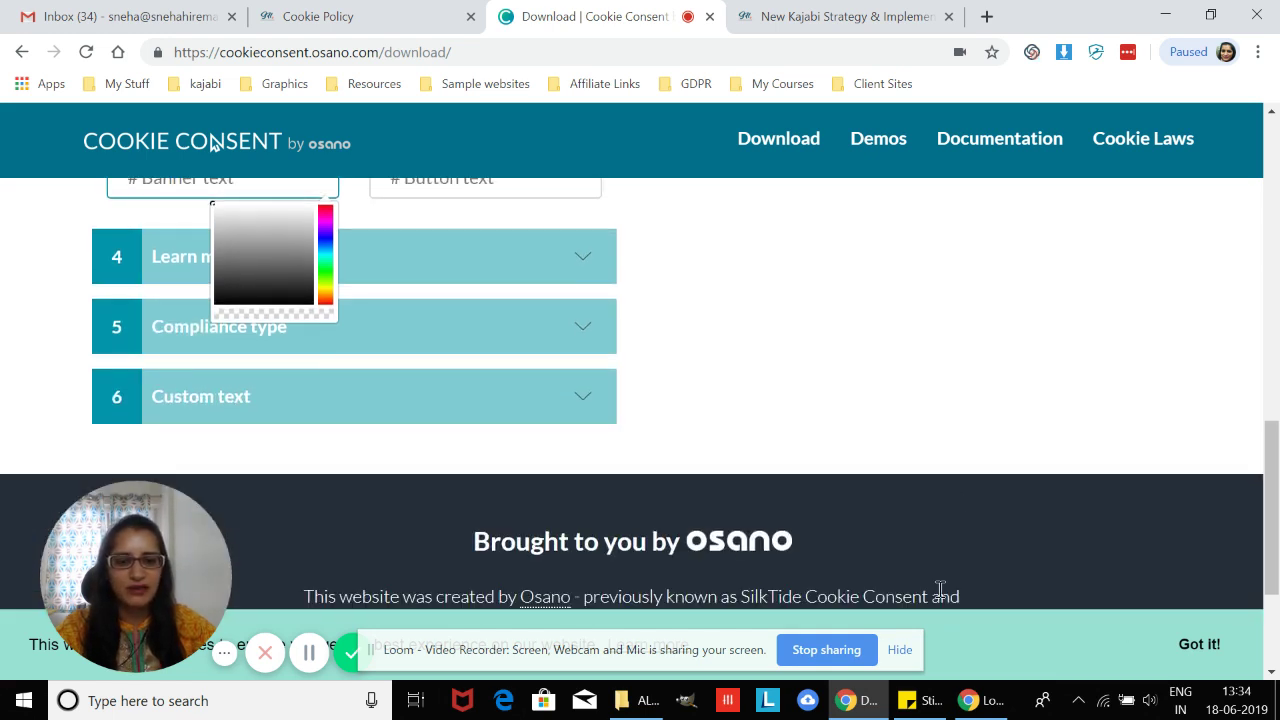
left_click(899, 650)
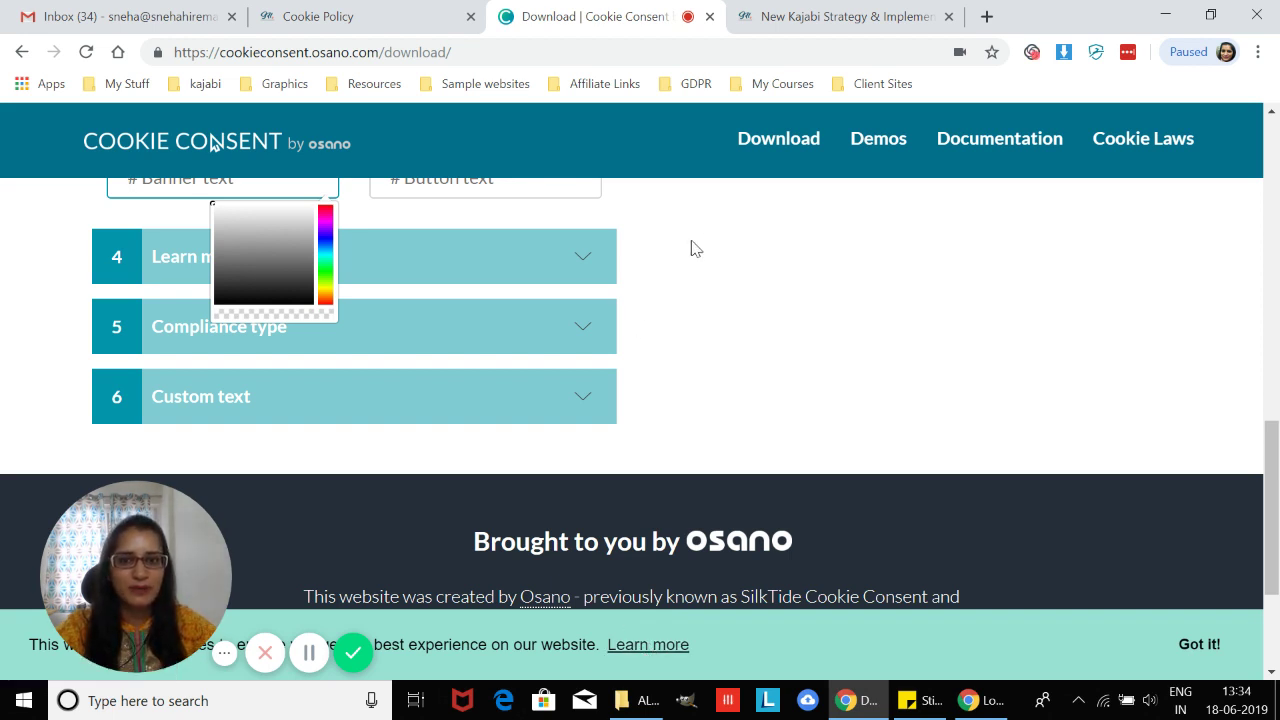
Step: Point the Learn more link to your own policy, pasting the site's cookie-policy page URL
left_click(587, 268)
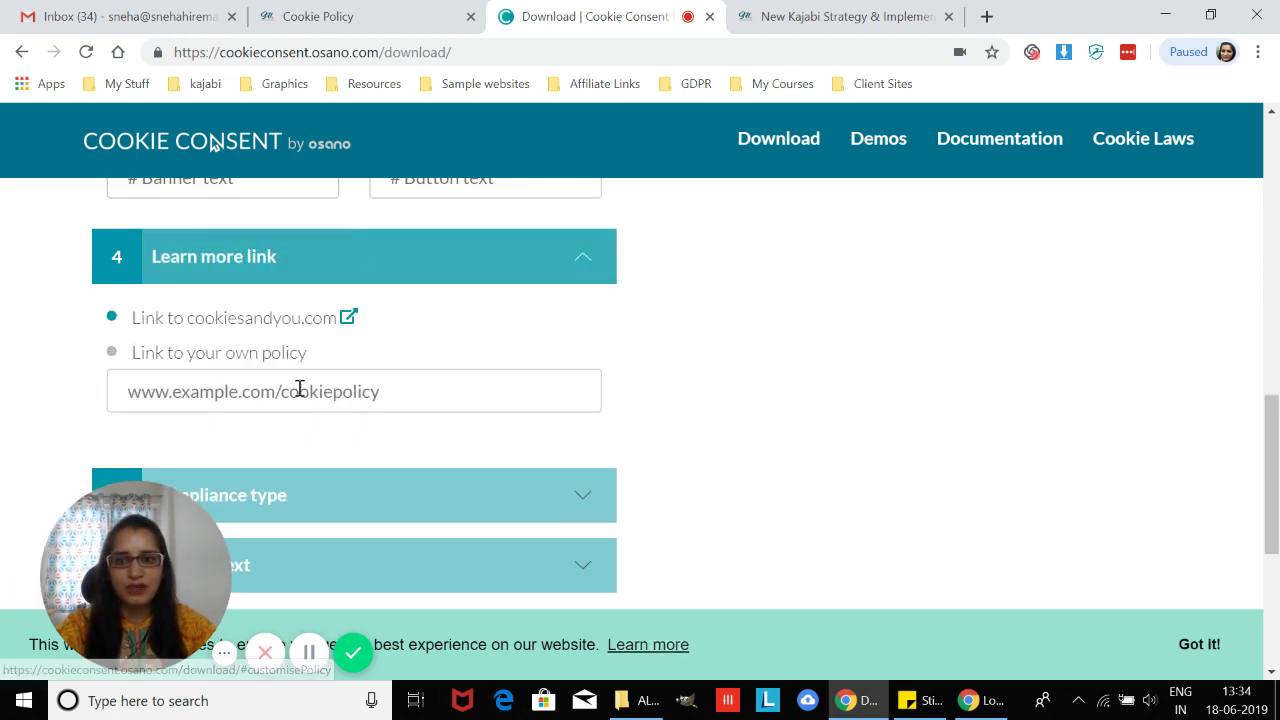
left_click(407, 392)
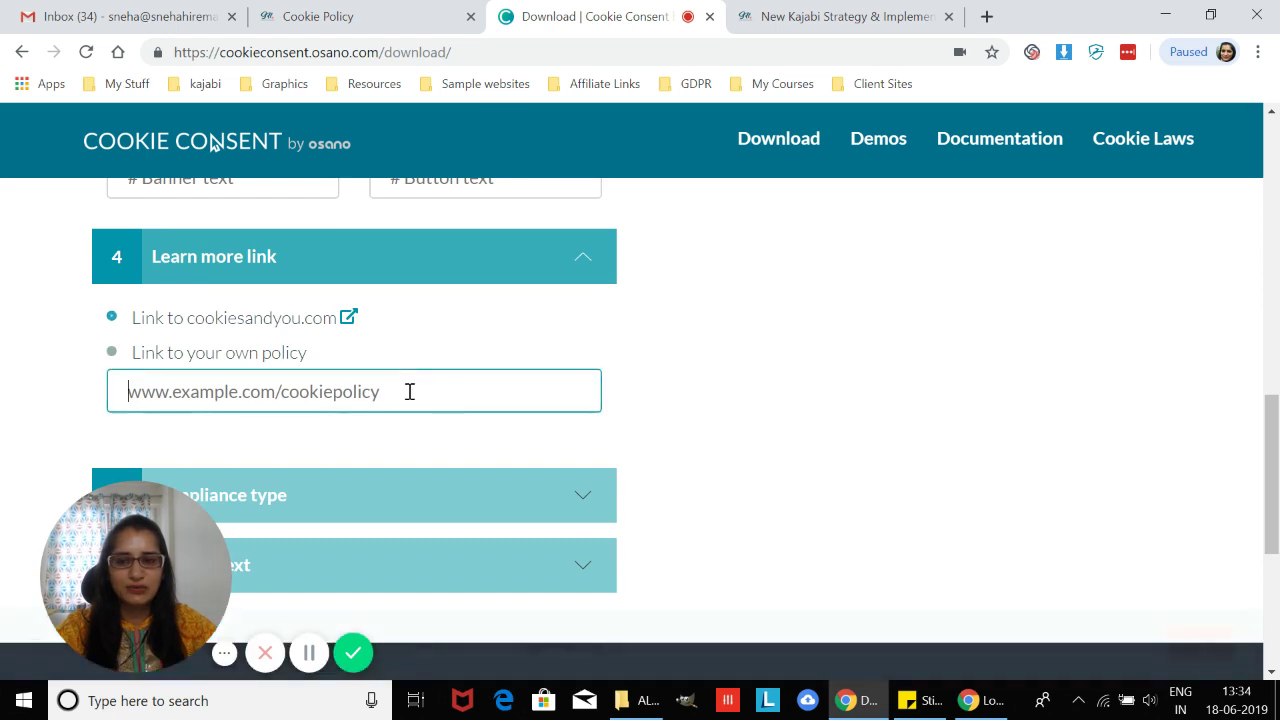
left_click(922, 706)
left_click_drag(986, 211, 941, 185)
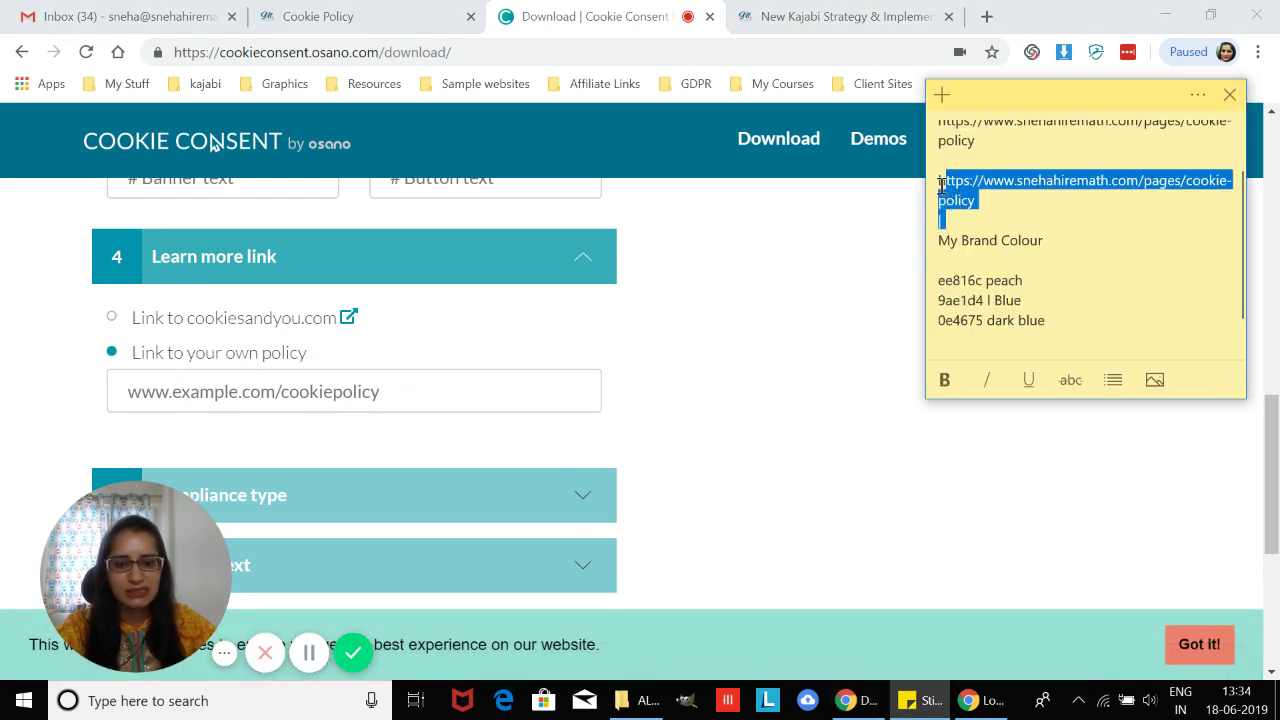
left_click_drag(1006, 209, 934, 181)
key("ctrl+c")
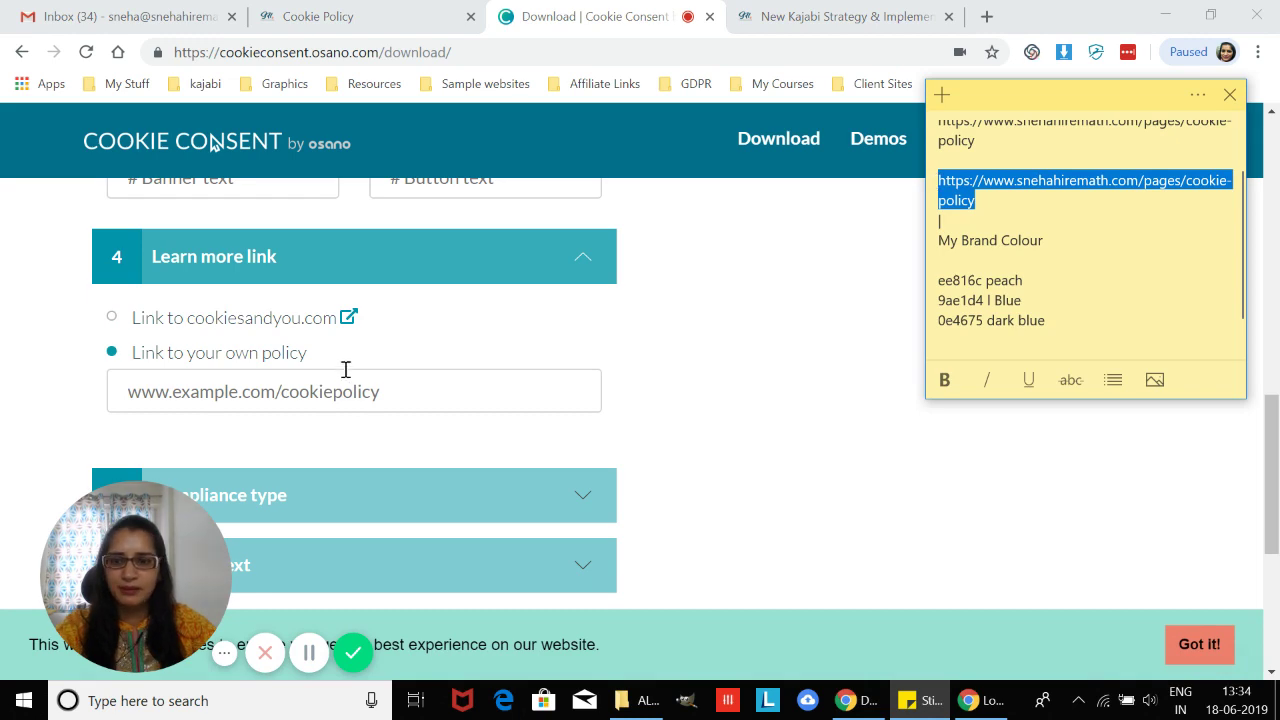
left_click(389, 393)
key("ctrl+v")
Step: Expand Compliance type and keep 'Just tell users that we use cookies'
scroll(746, 446, "down", 1)
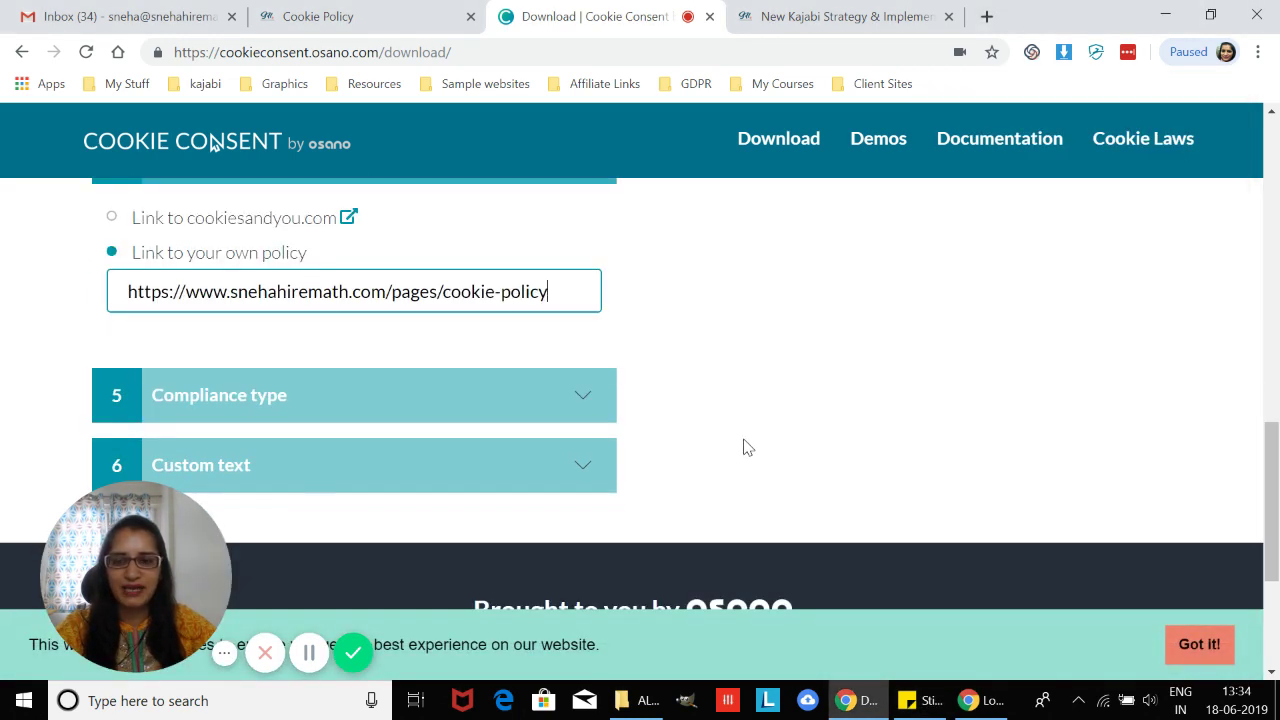
left_click(568, 420)
scroll(721, 419, "down", 1)
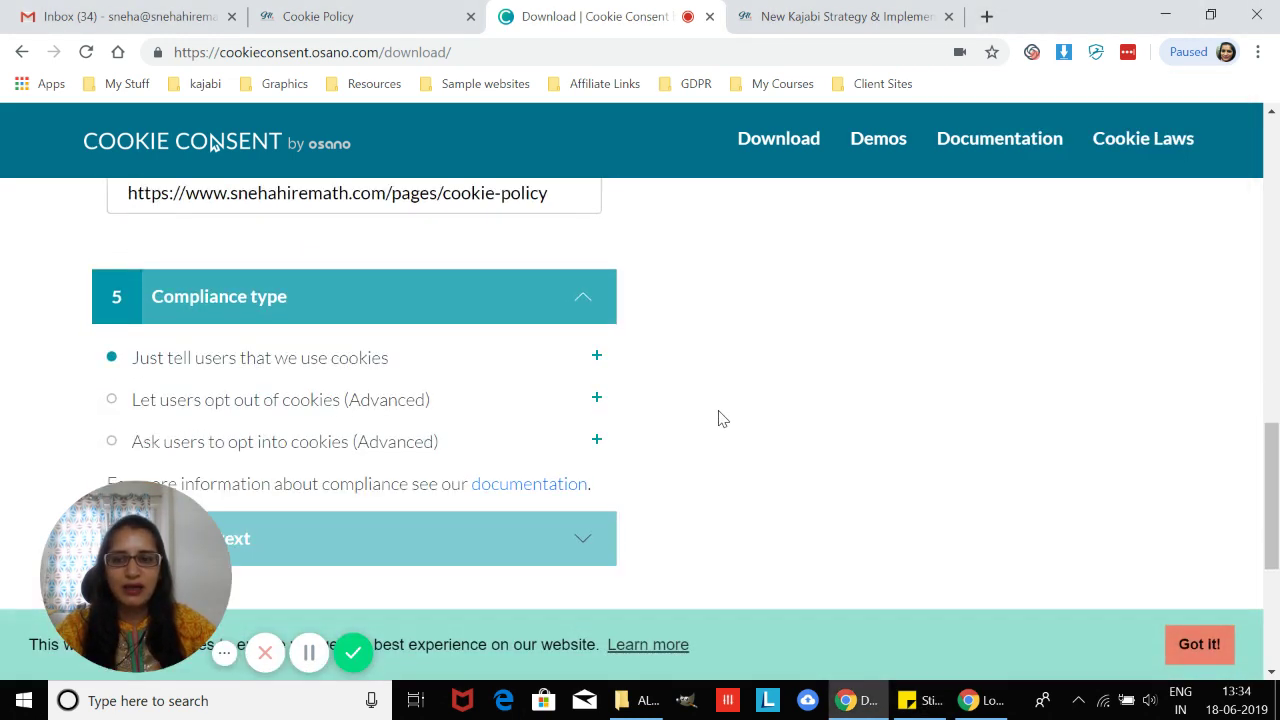
scroll(722, 418, "down", 1)
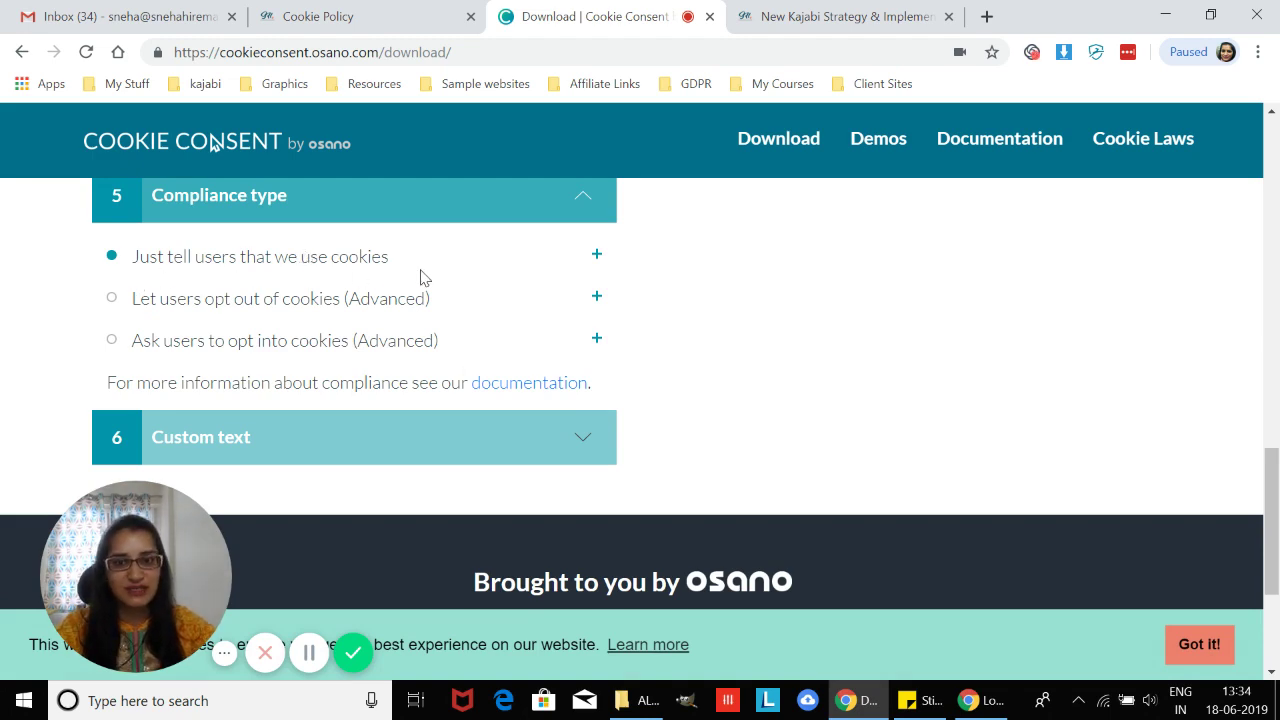
scroll(409, 369, "down", 1)
scroll(406, 366, "up", 1)
left_click(594, 258)
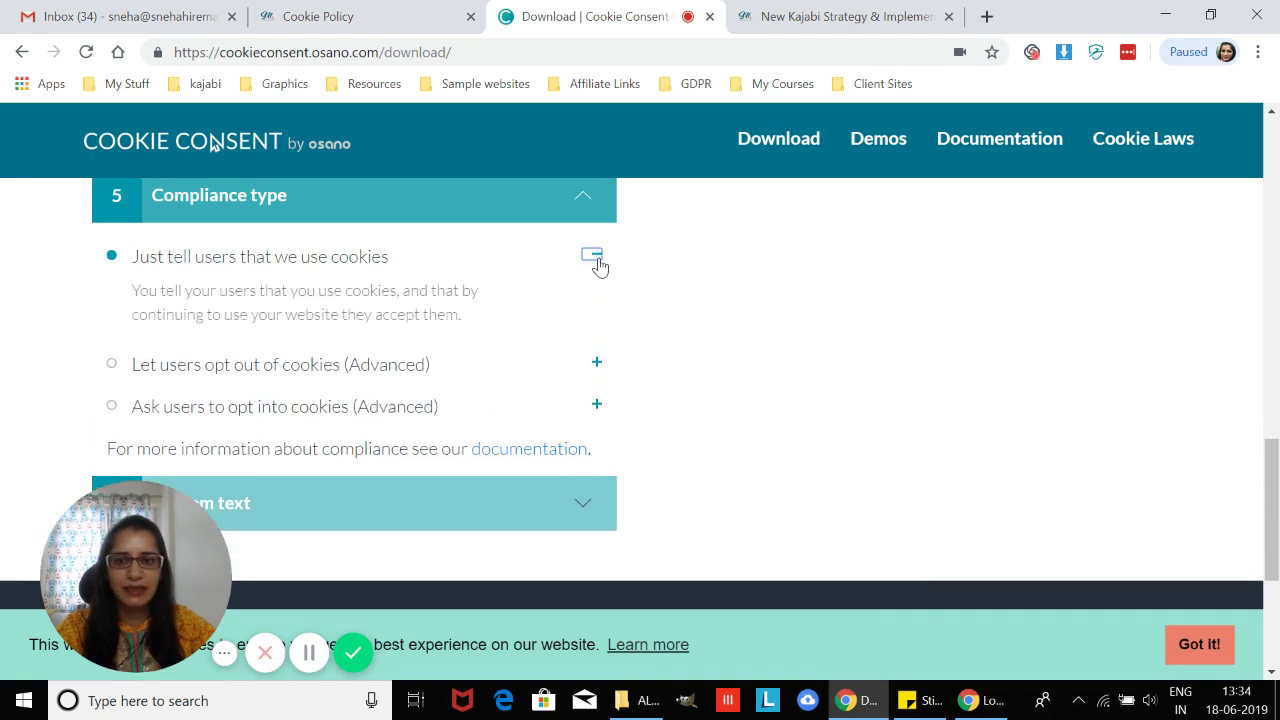
left_click(594, 258)
scroll(380, 345, "down", 1)
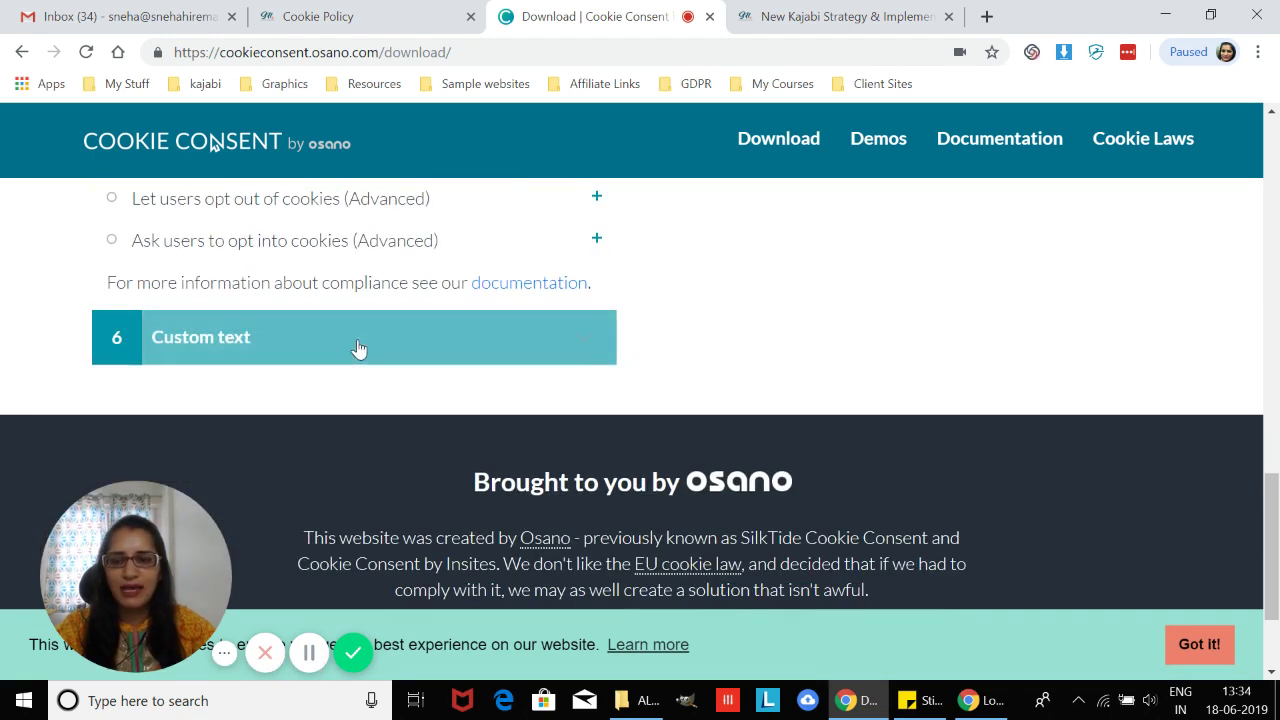
scroll(560, 320, "up", 1)
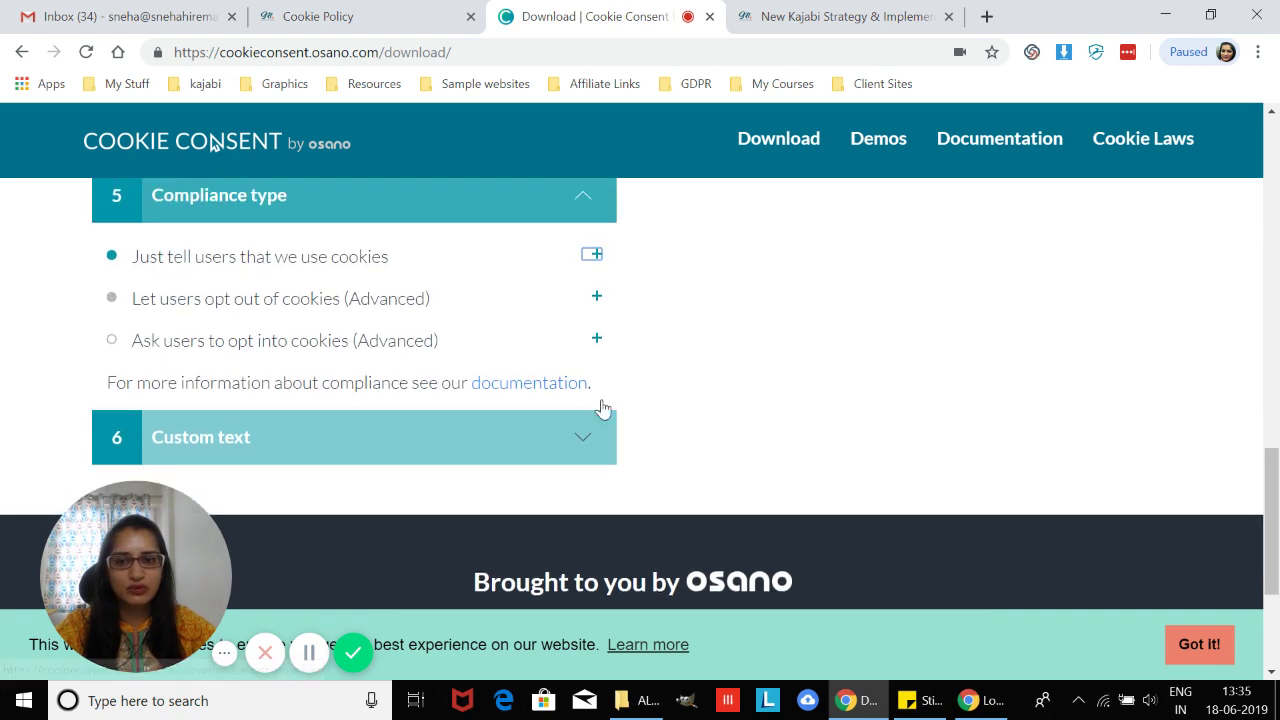
Step: Check the Custom text message, 'Got it!' and 'Learn more' texts, leaving the defaults unchanged
scroll(680, 449, "down", 1)
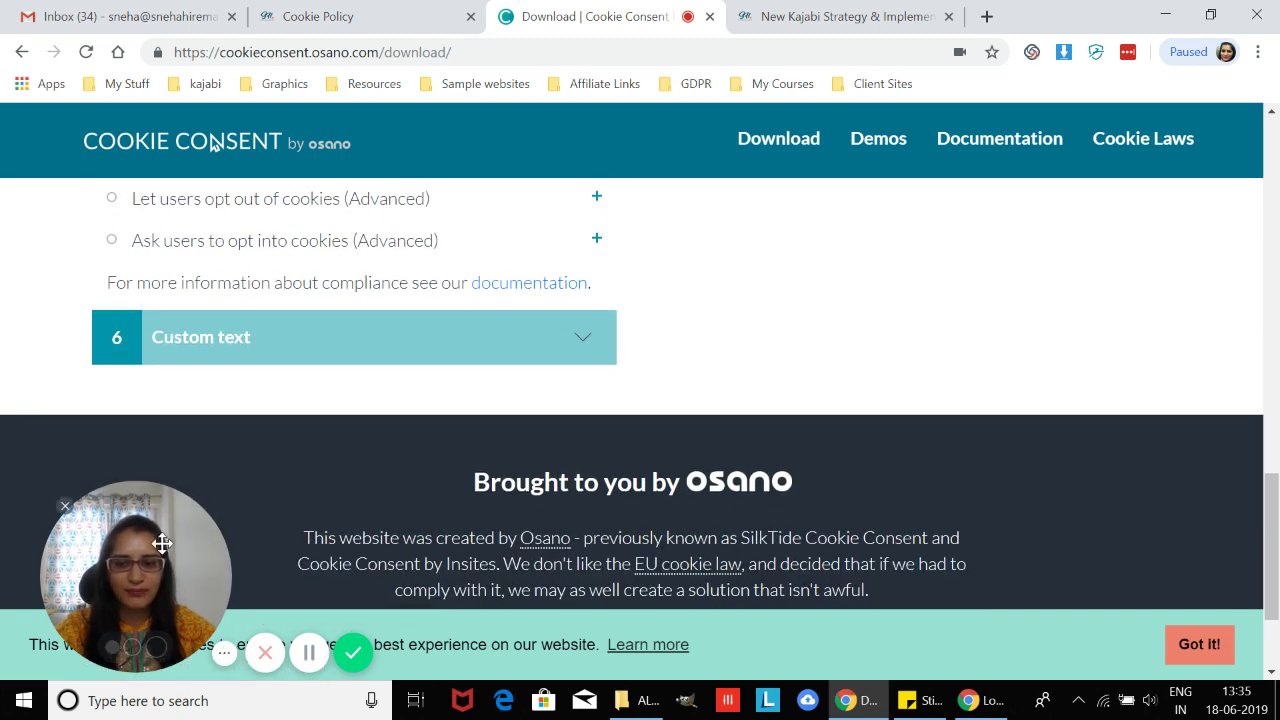
left_click_drag(160, 537, 988, 318)
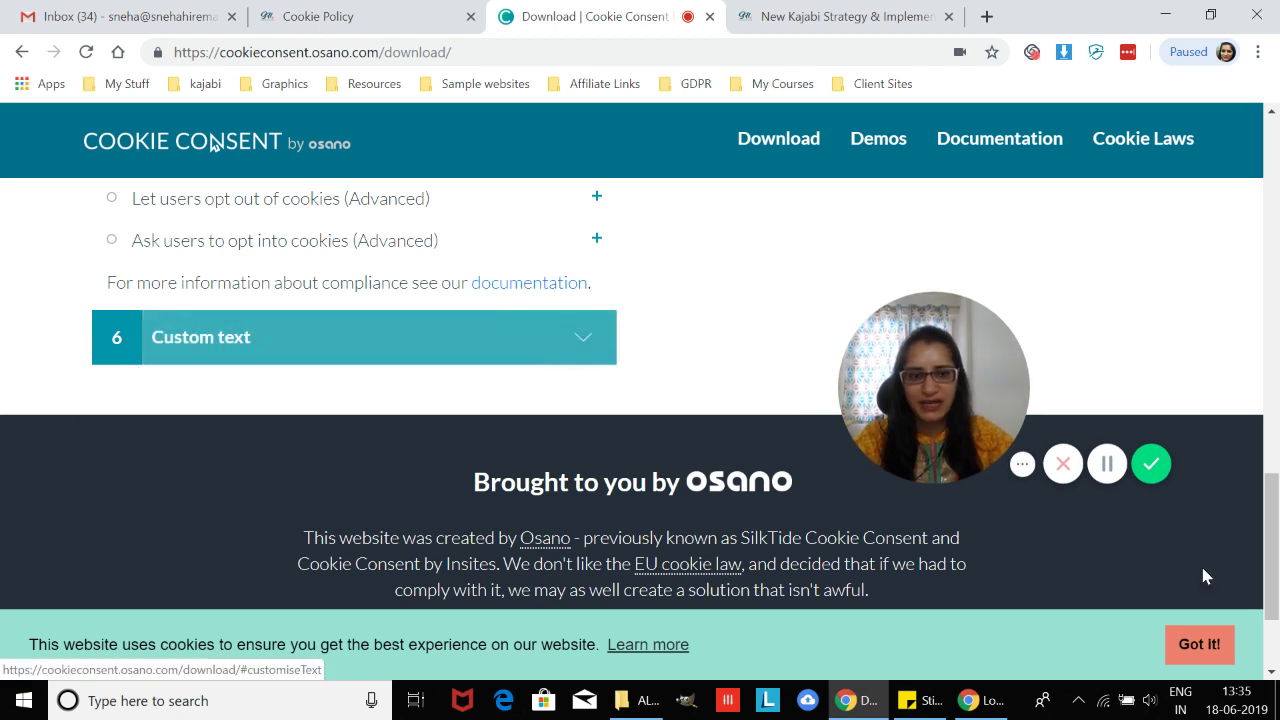
left_click(586, 352)
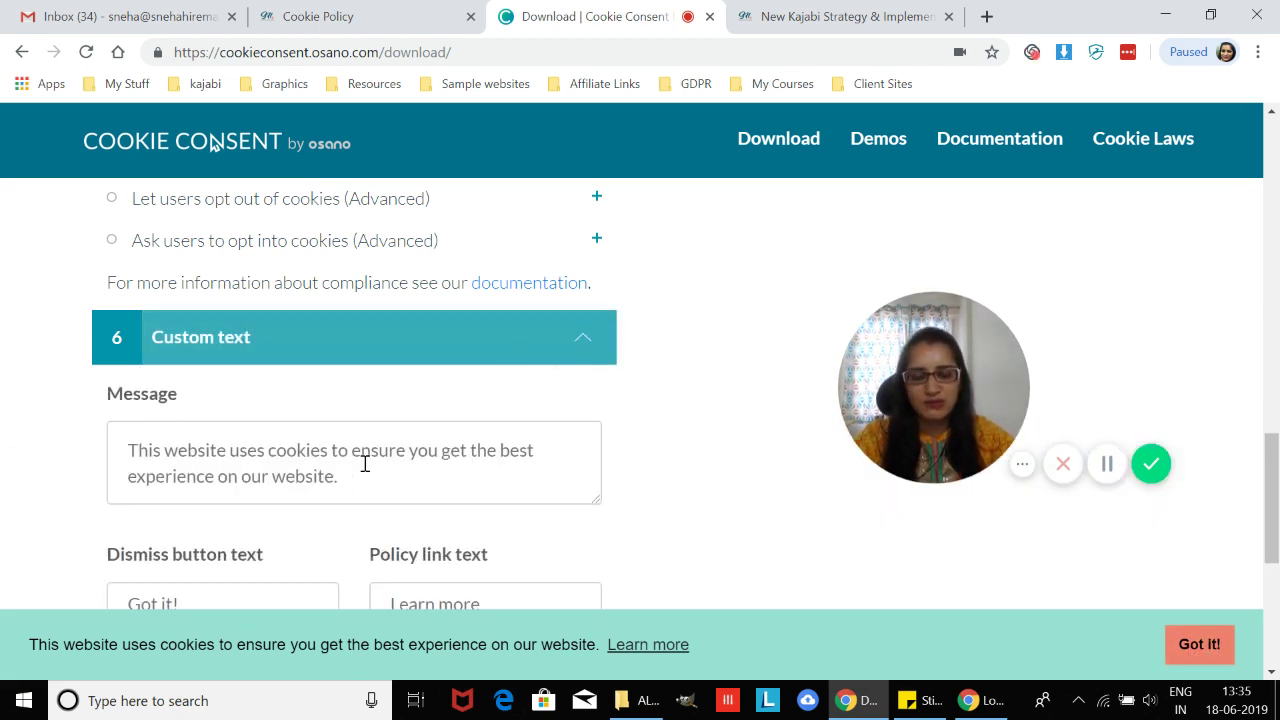
scroll(400, 420, "down", 1)
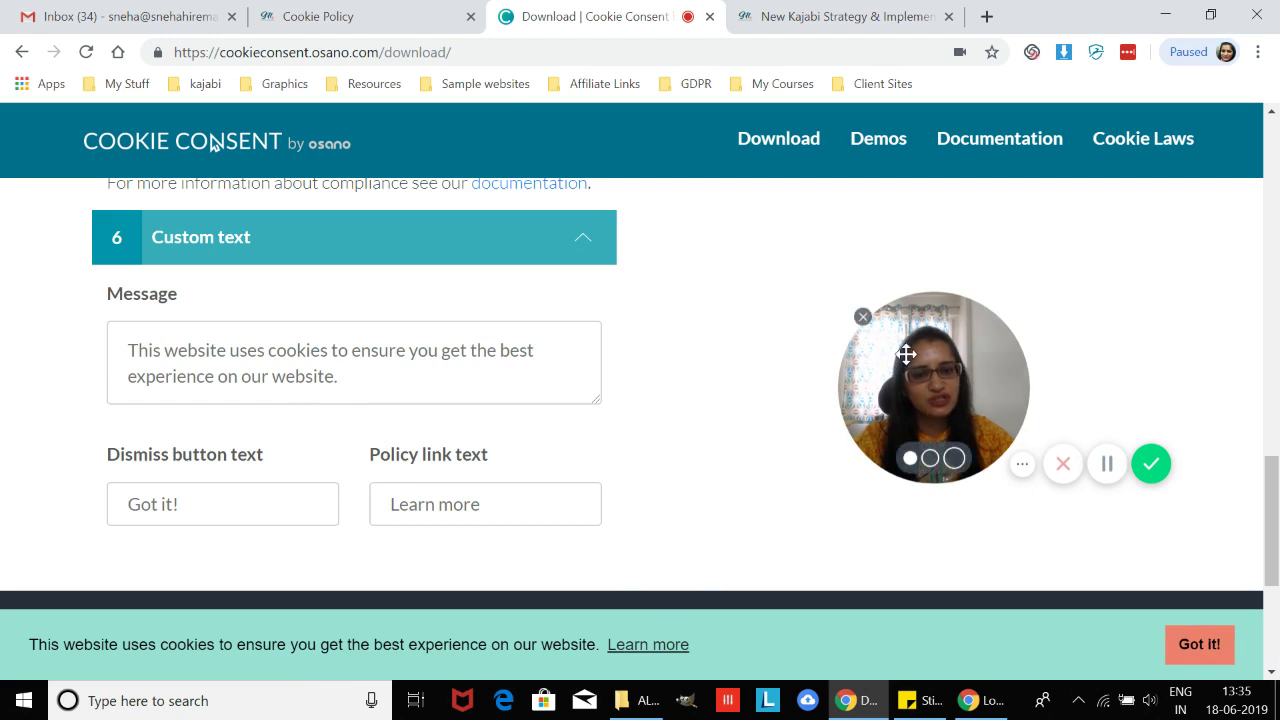
left_click_drag(906, 354, 96, 477)
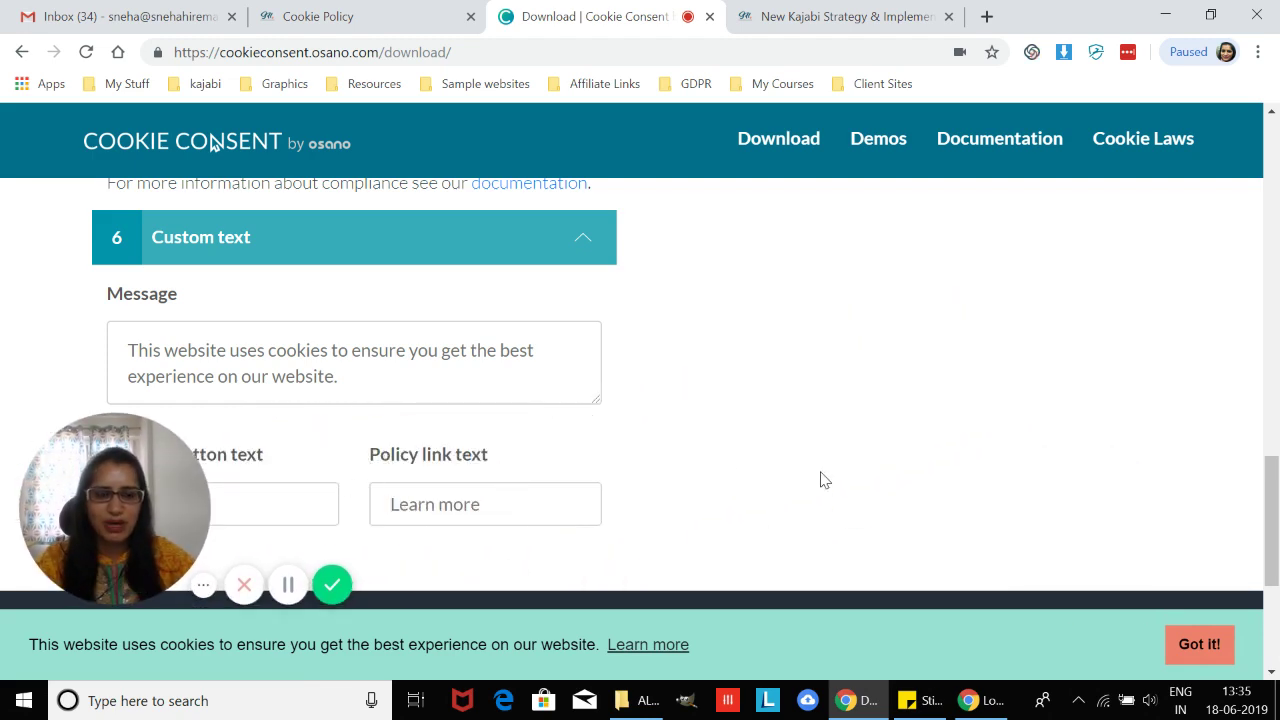
scroll(815, 512, "up", 8)
Step: Copy the generated cookie banner embed code
scroll(815, 514, "up", 6)
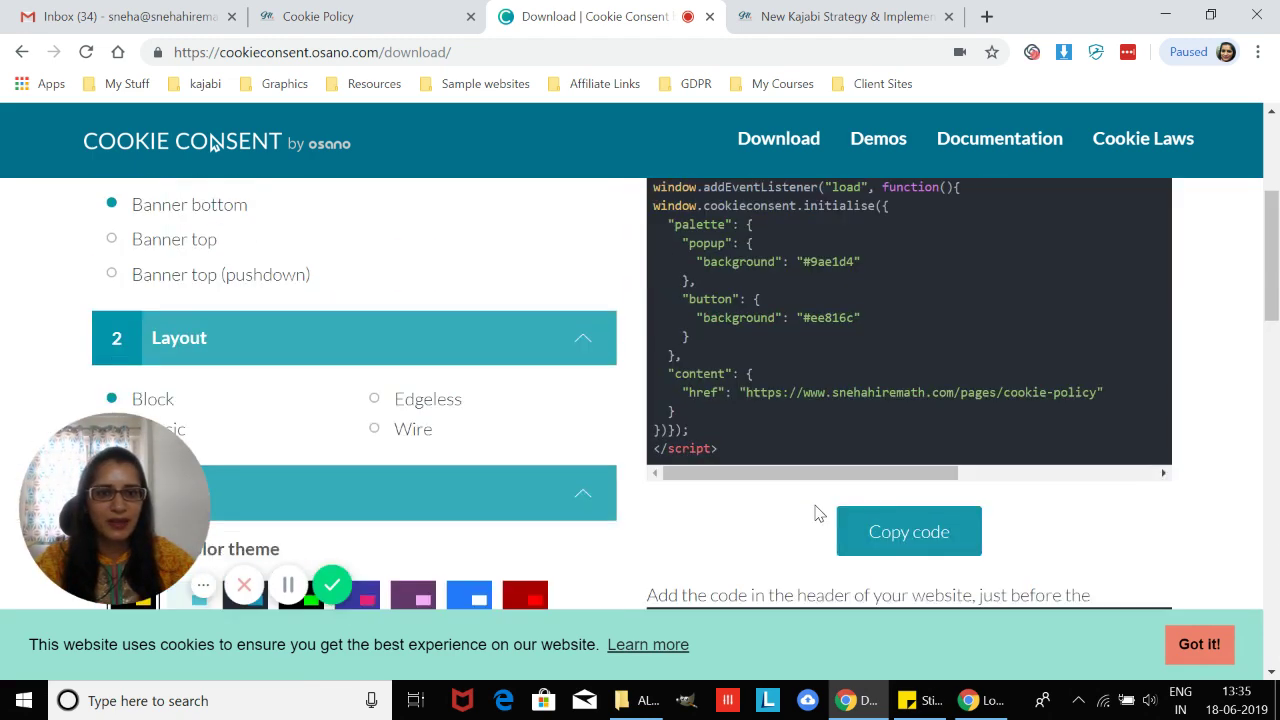
scroll(925, 400, "down", 1)
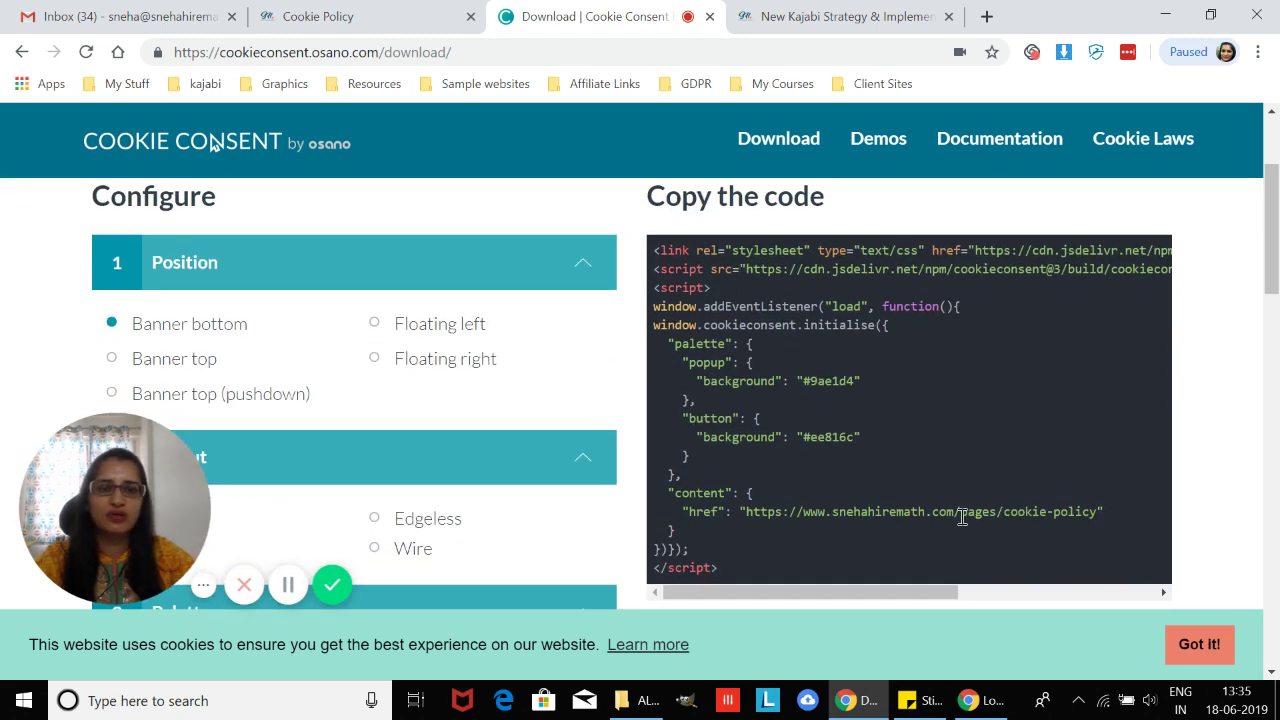
scroll(960, 517, "down", 2)
left_click(923, 571)
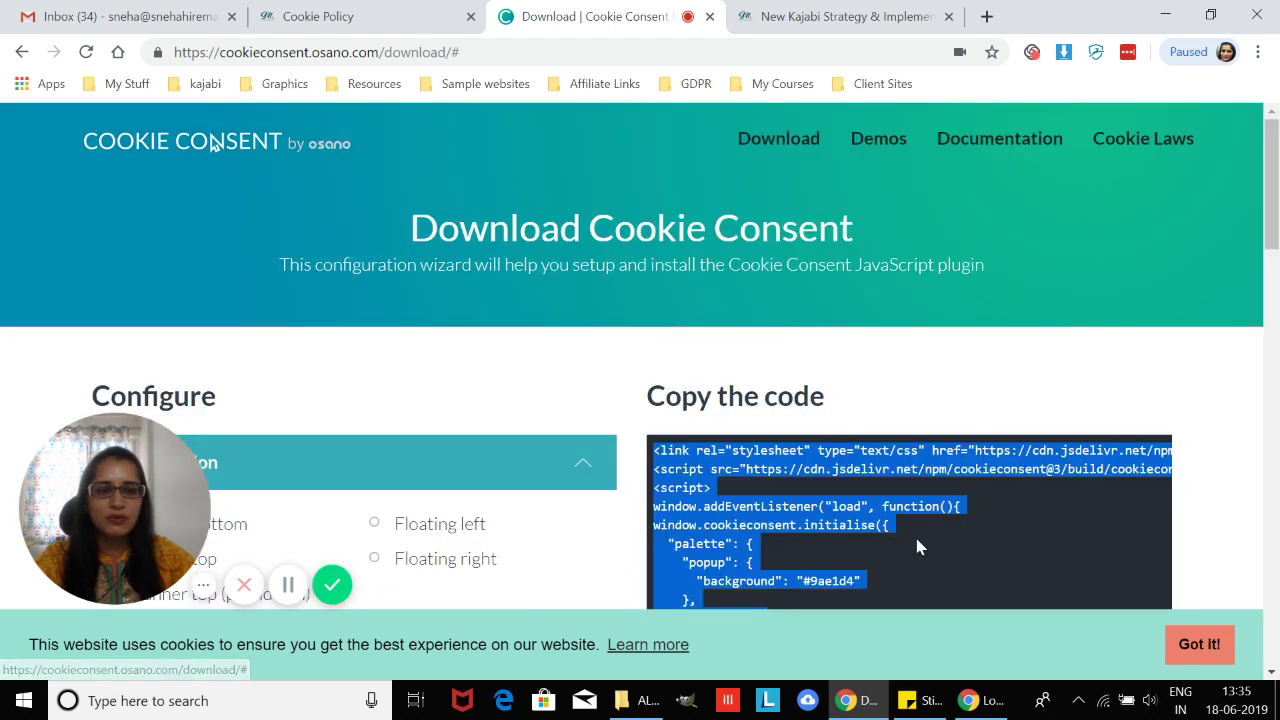
Step: Switch to the live website, then to the Cookie Policy page tab
left_click(872, 12)
scroll(930, 430, "down", 3)
scroll(929, 425, "down", 10)
scroll(920, 428, "up", 14)
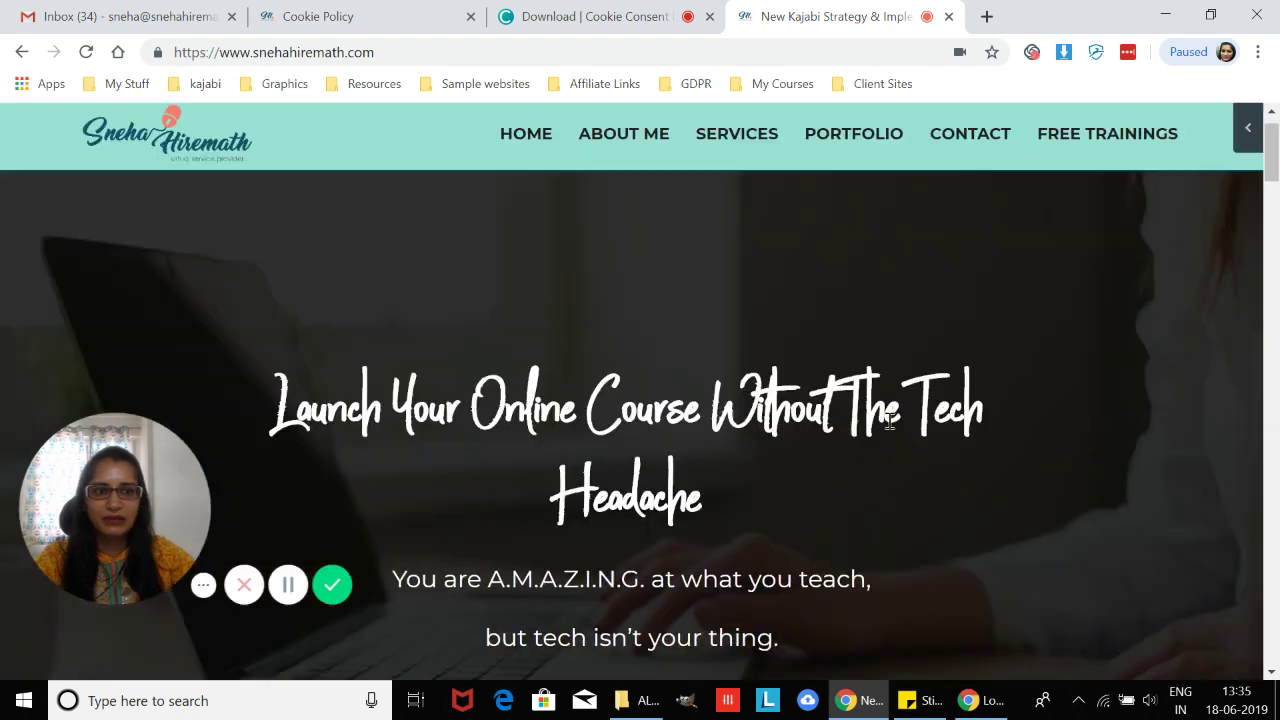
left_click(366, 20)
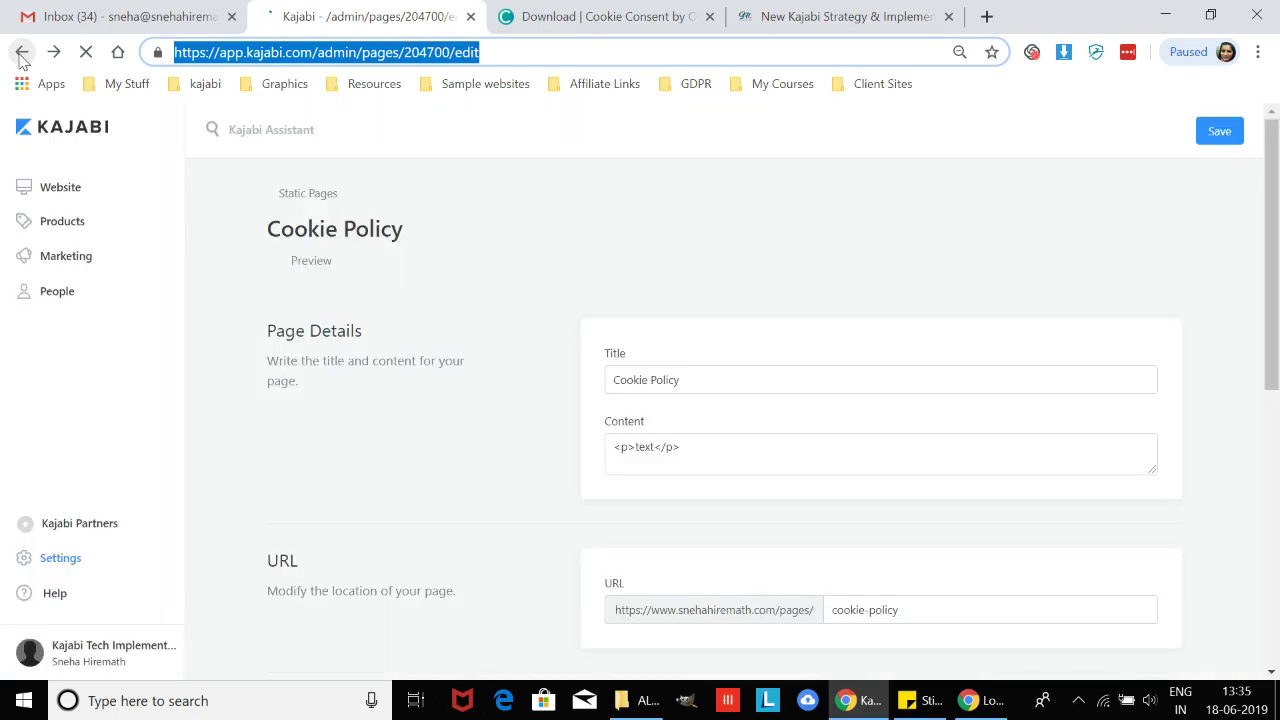
Step: Paste the Osano cookie-consent code into the site's Header Page Scripts and save the site details
left_click(62, 560)
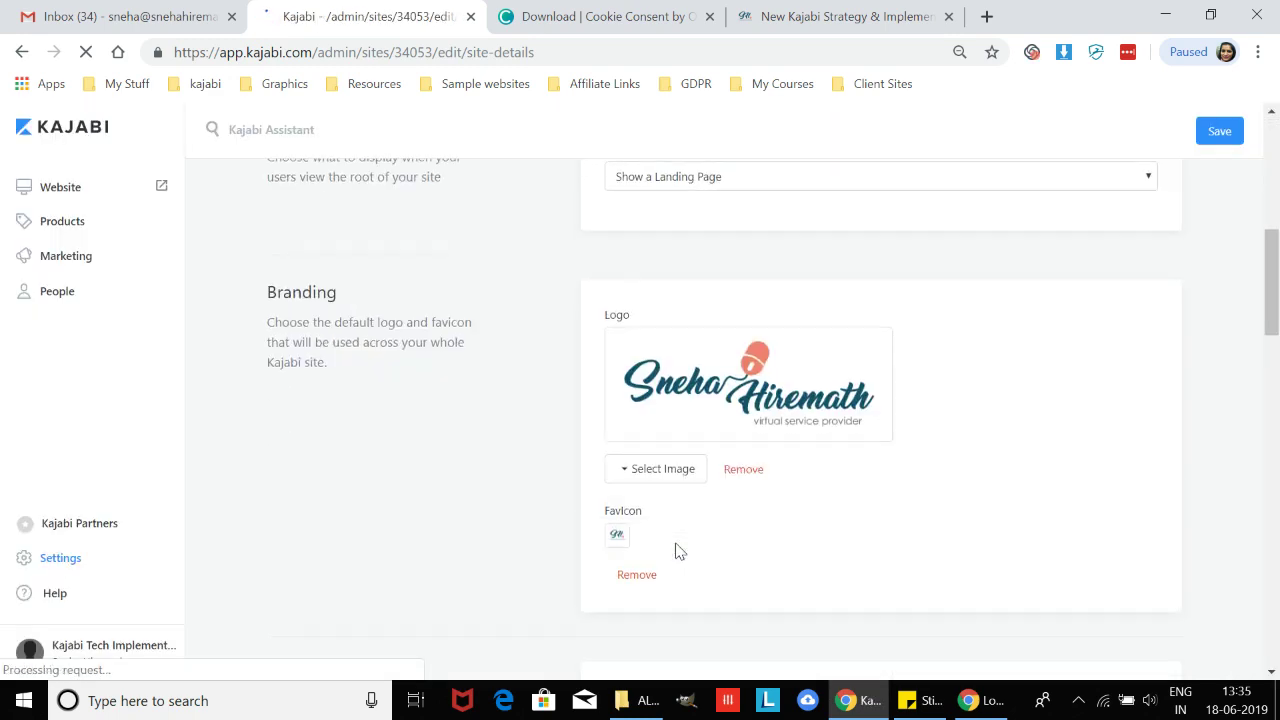
scroll(675, 551, "down", 6)
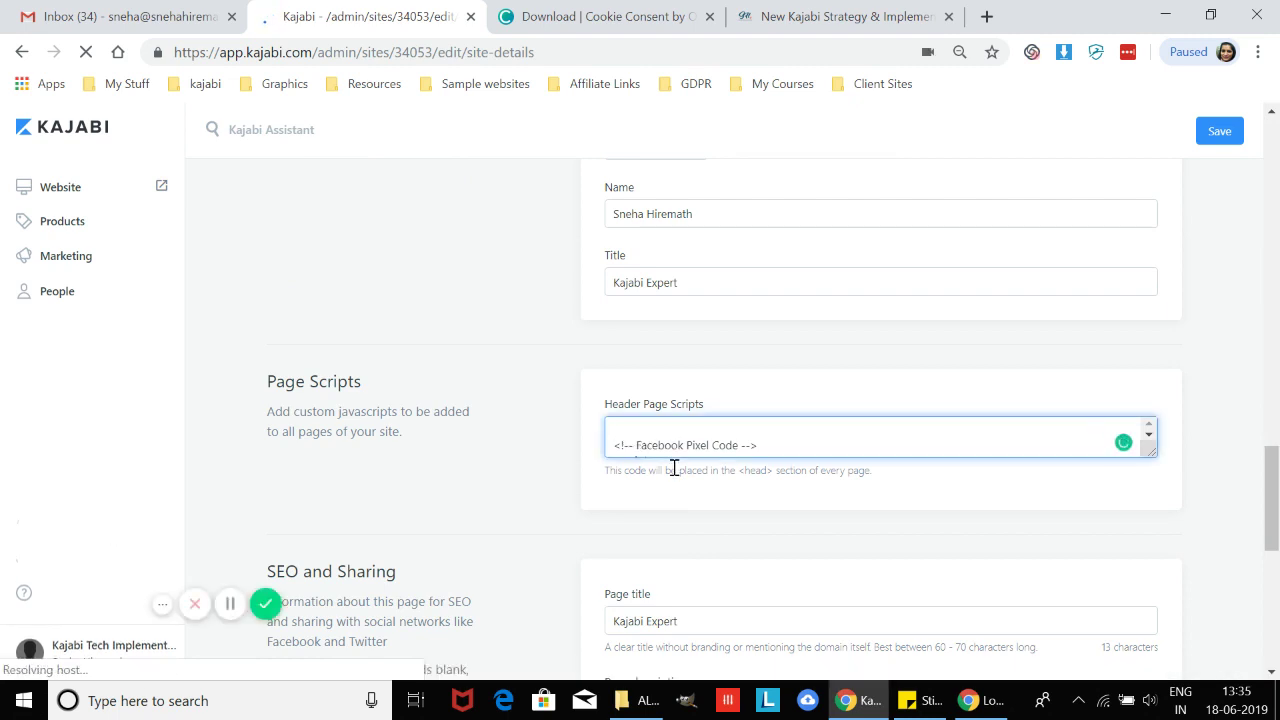
key("ctrl+v")
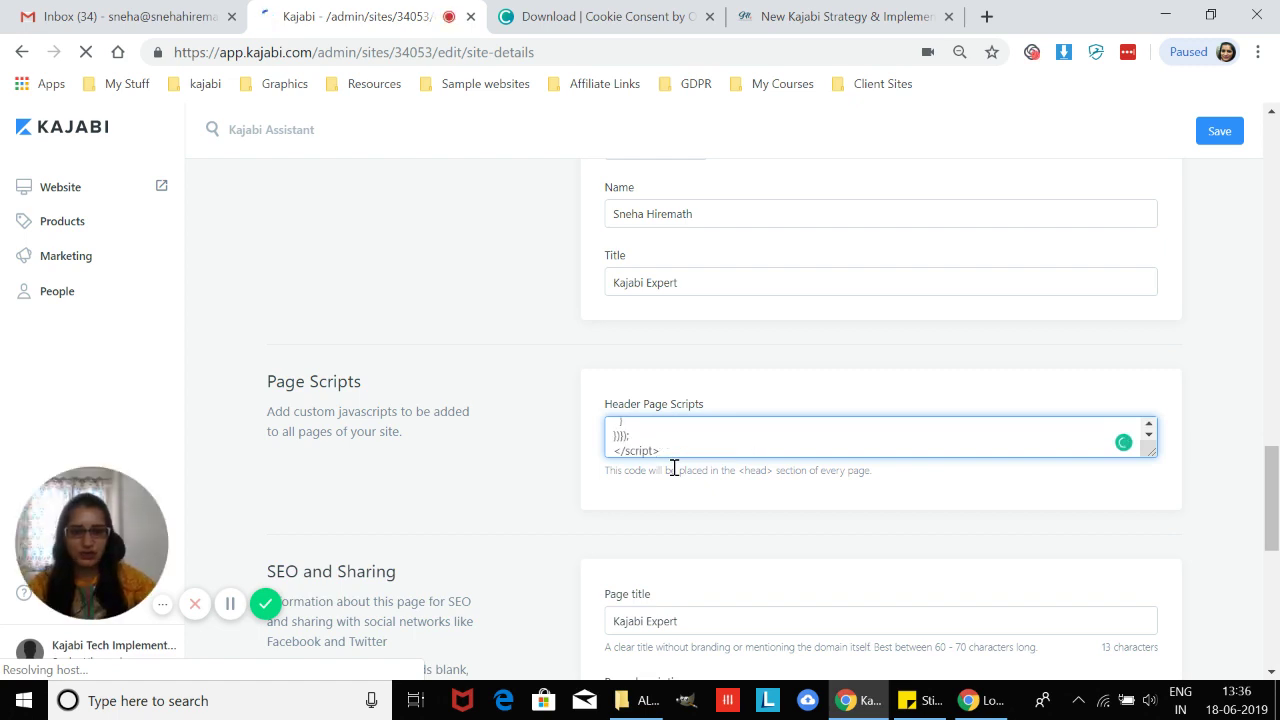
left_click(1221, 131)
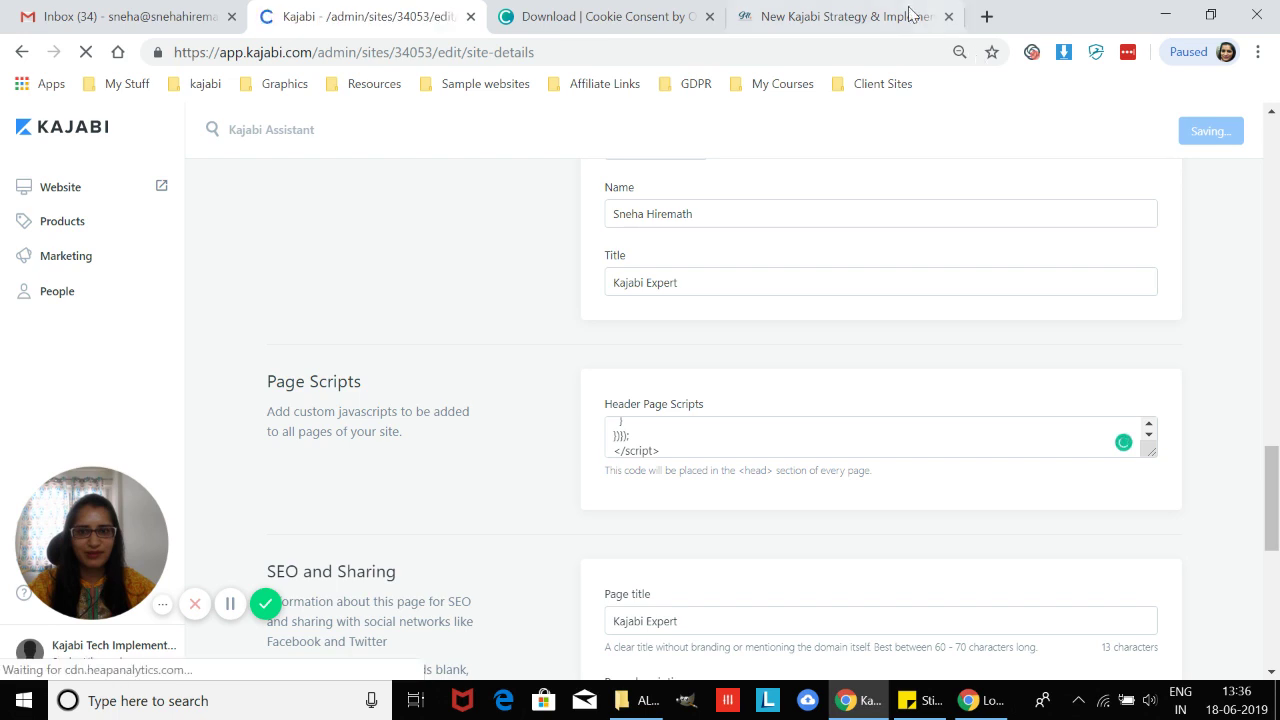
Step: Reload the live homepage to check for the consent banner with Learn more and Got it! buttons
left_click(880, 20)
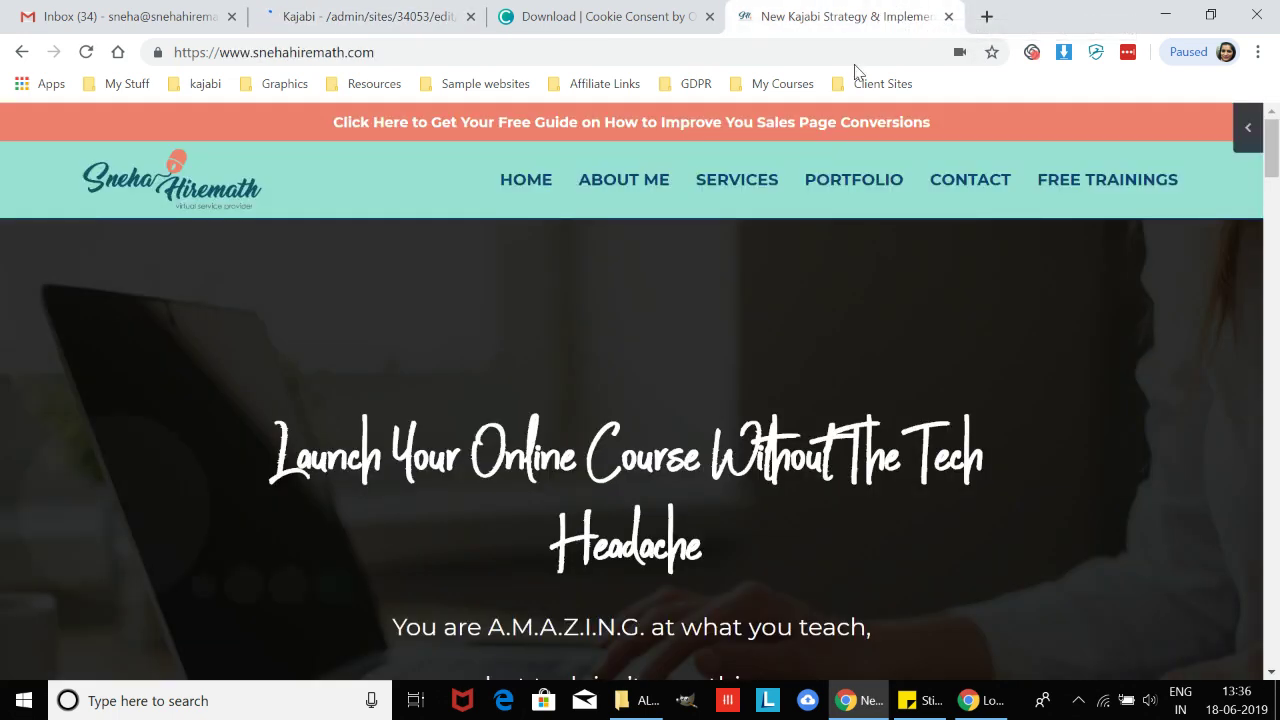
left_click(851, 50)
key("Return")
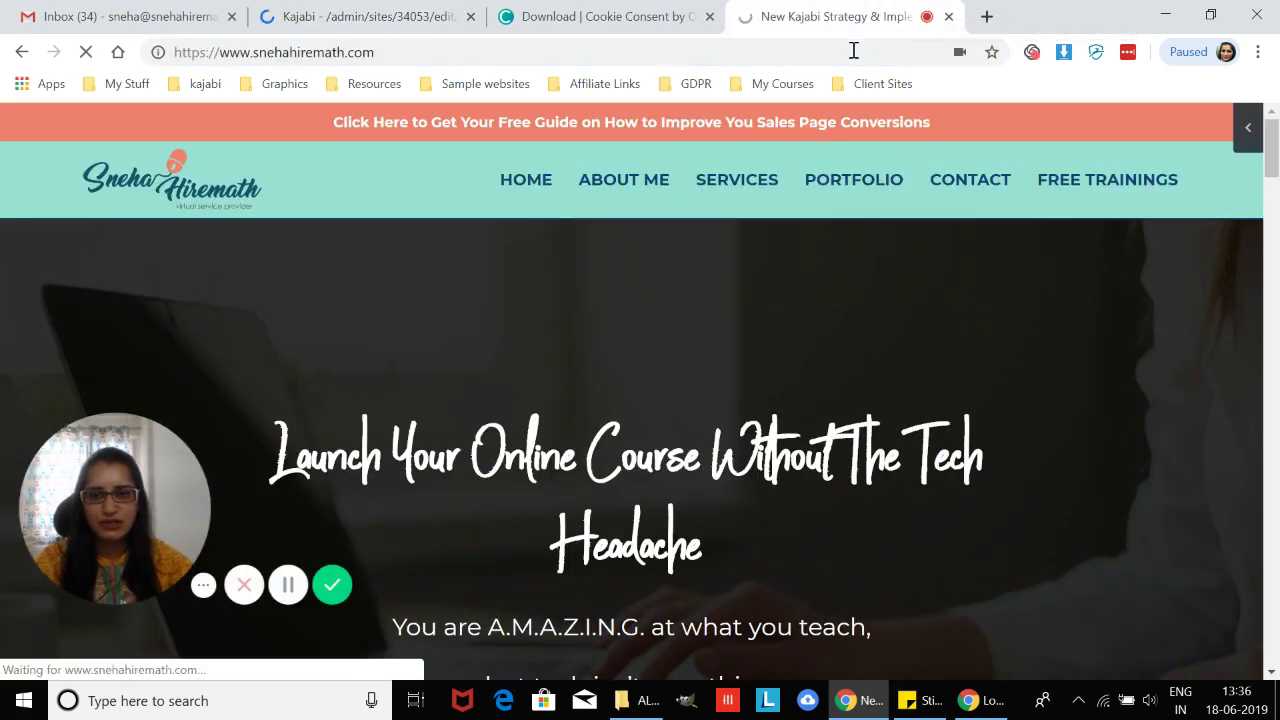